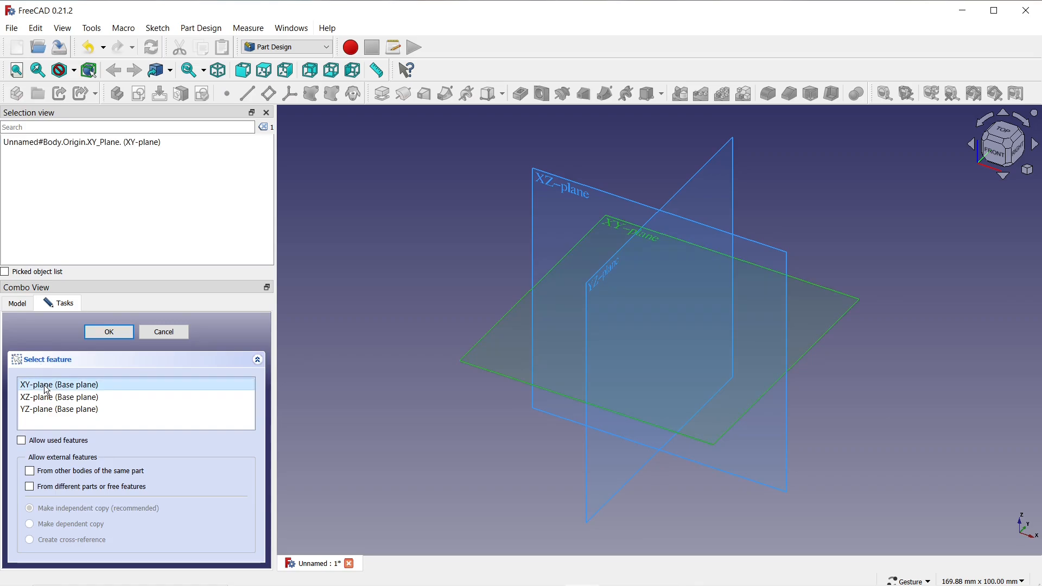
Start a sketch on the XY plane and draw a rounded rectangle about 62 mm wide enclosing the origin.
click(128, 332)
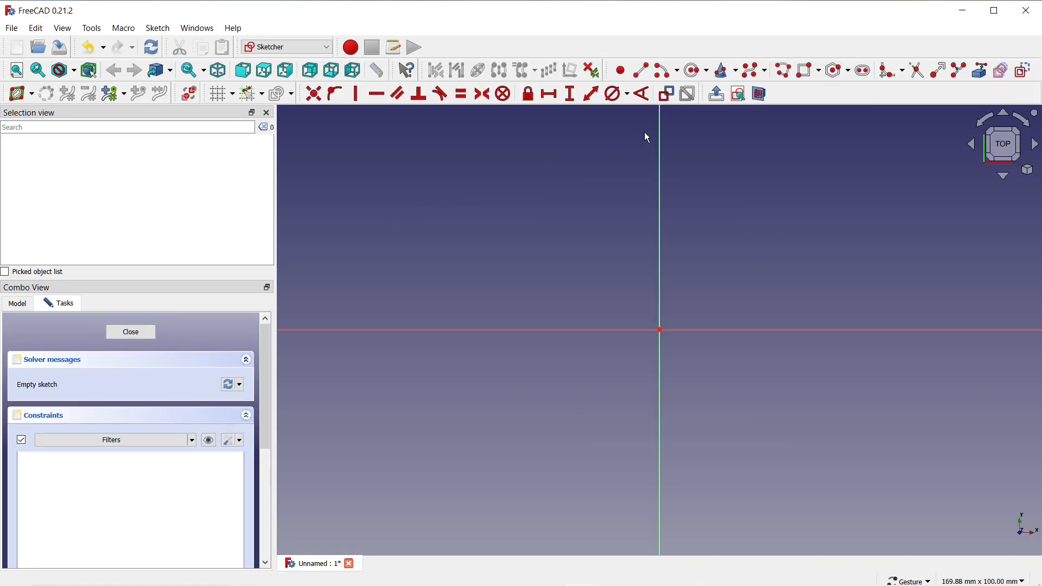
click(821, 72)
click(823, 121)
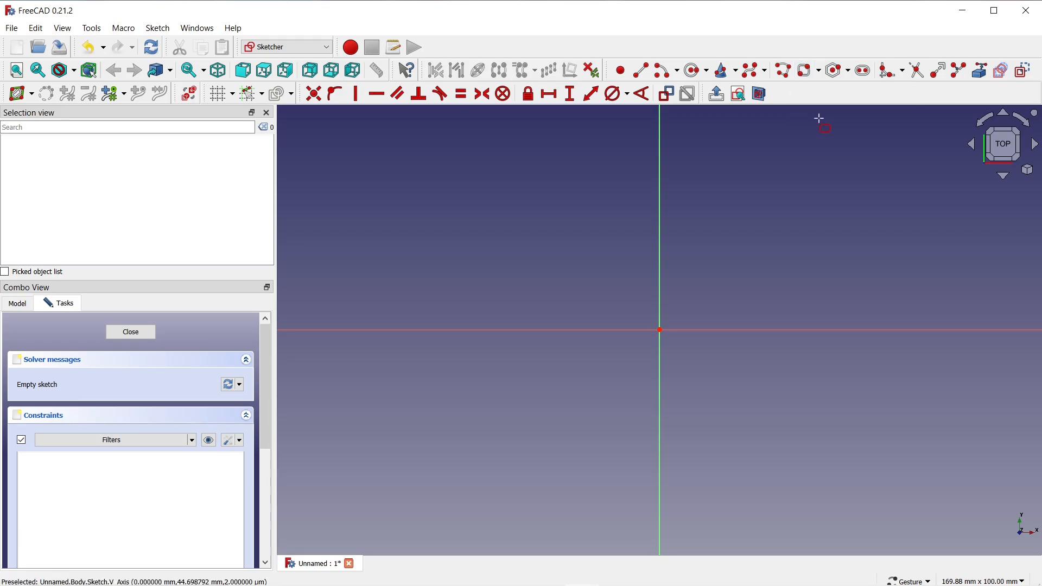
click(540, 212)
click(821, 471)
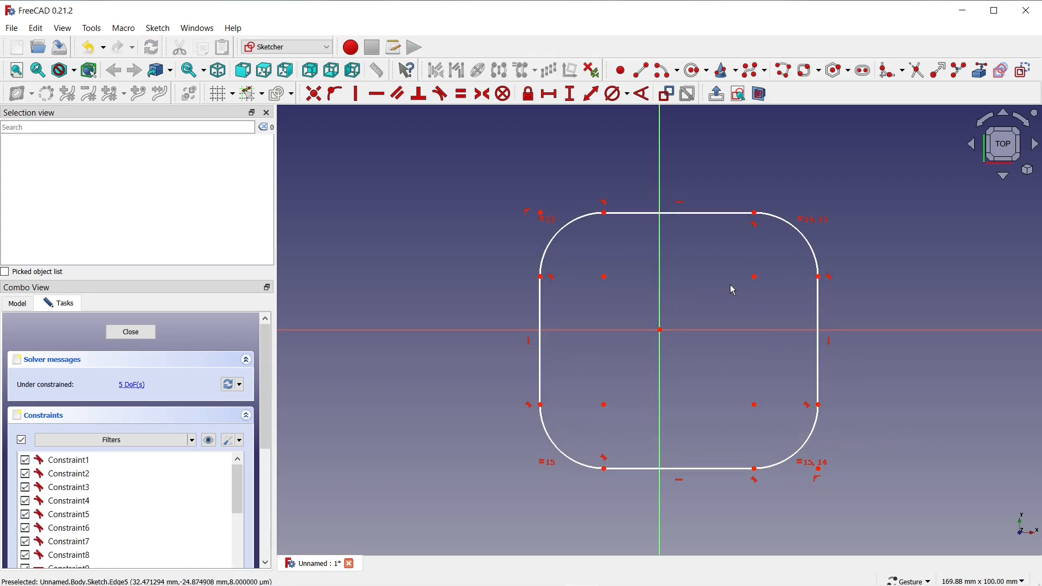
Constrain the horizontal distance between the rounded rectangle's left and right sides to 90 mm.
click(550, 94)
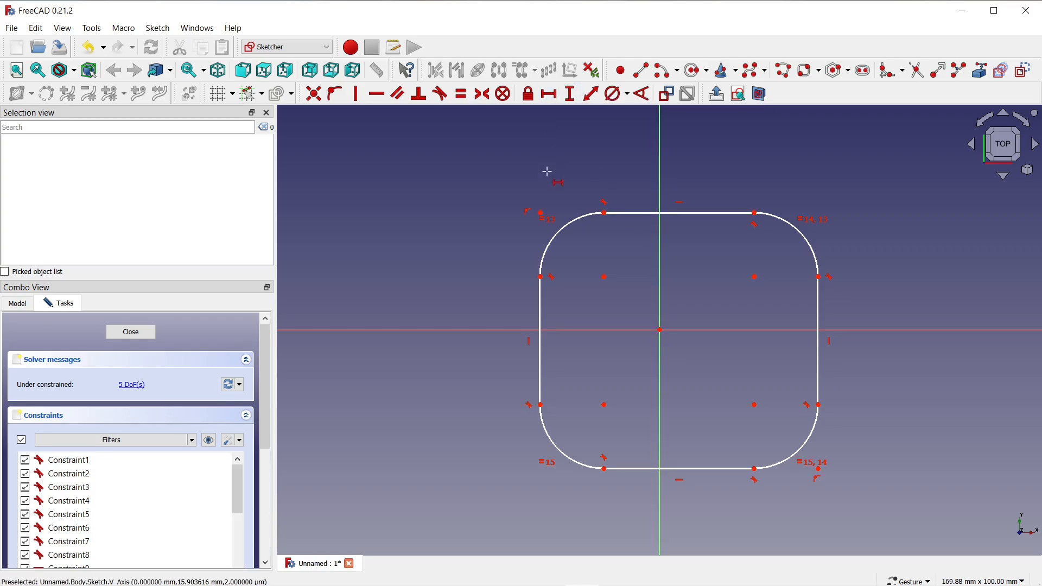
click(540, 277)
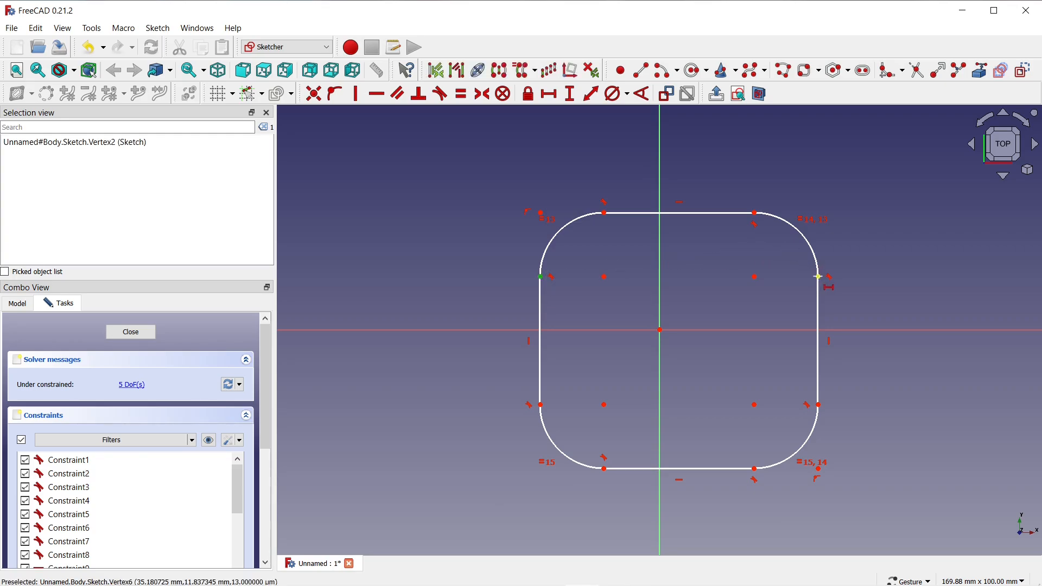
click(819, 277)
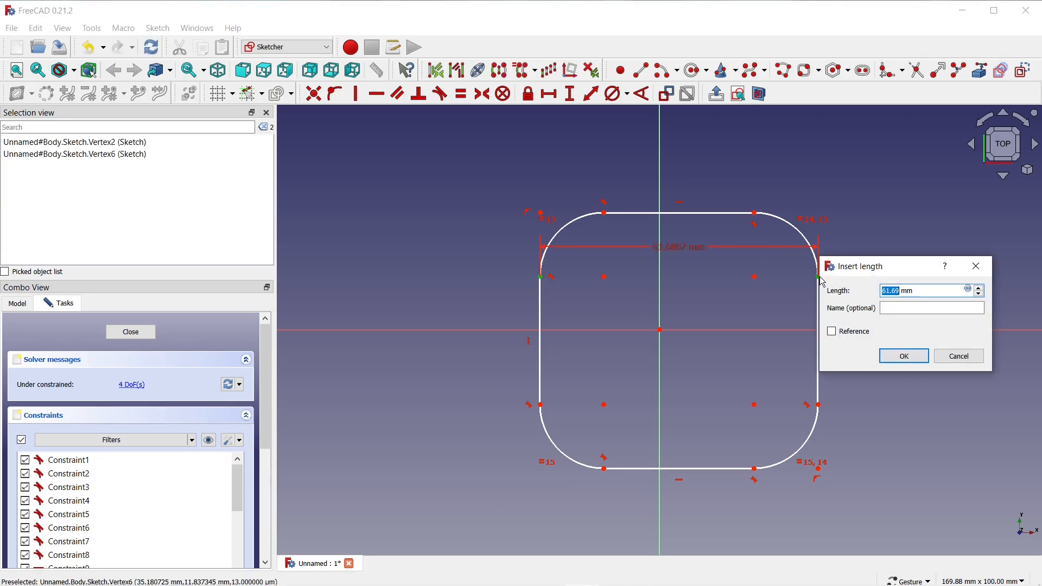
text(90)
key(Tab)
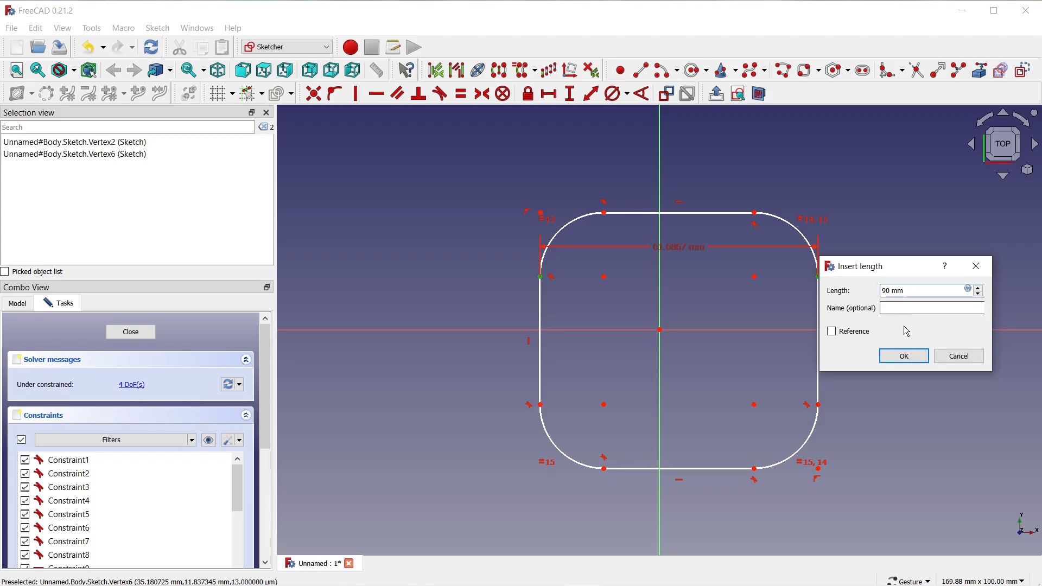
click(904, 357)
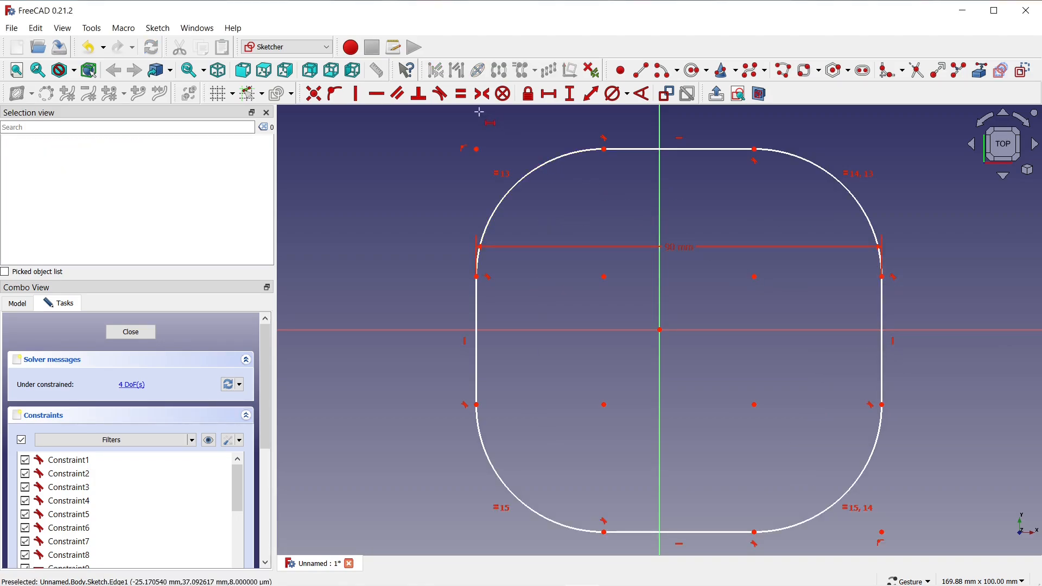
Constrain the rectangle's top and left straight edges to equal length and move the width dimension above the profile.
click(462, 97)
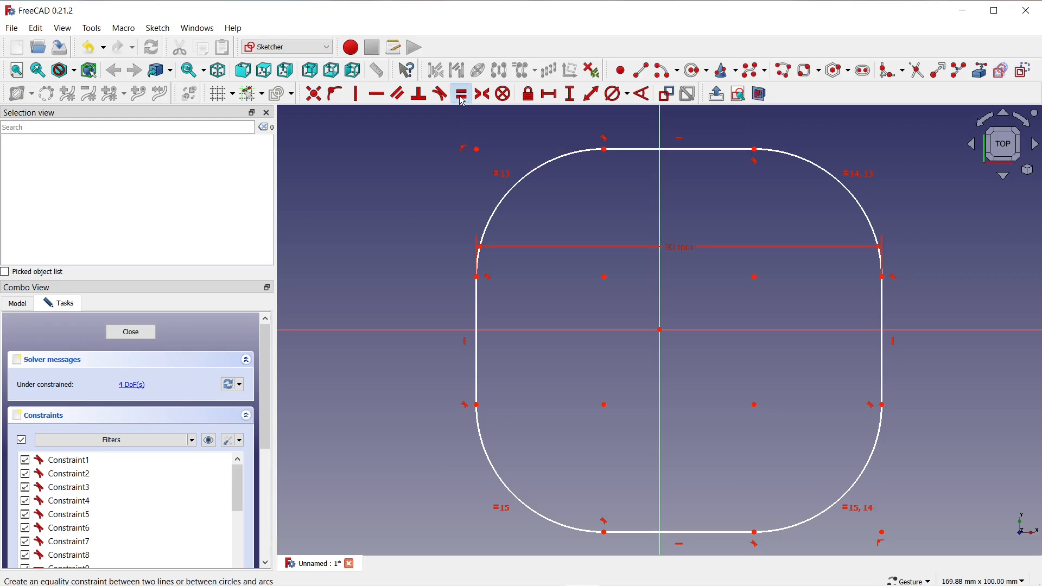
click(622, 149)
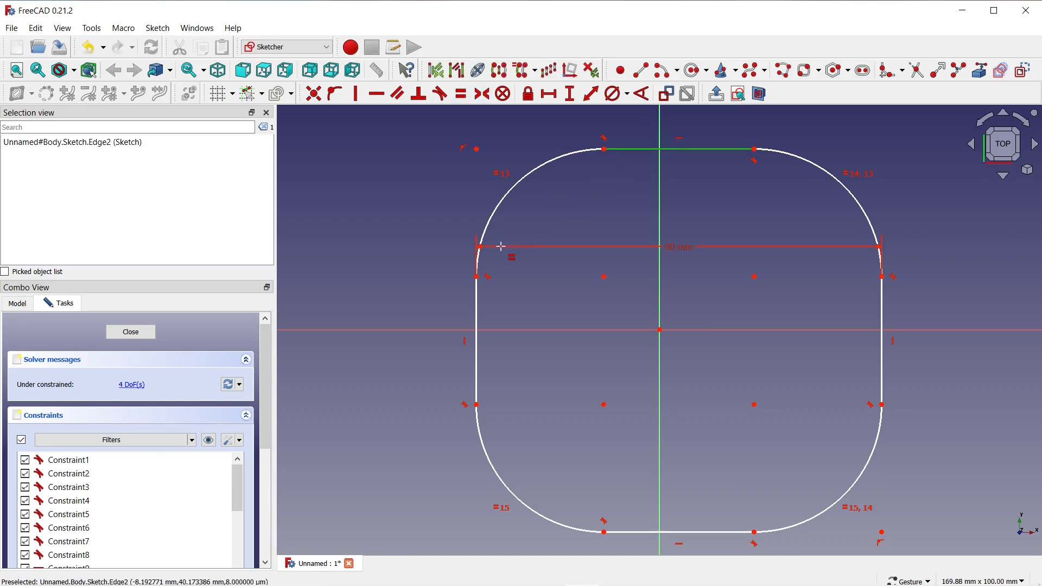
click(477, 307)
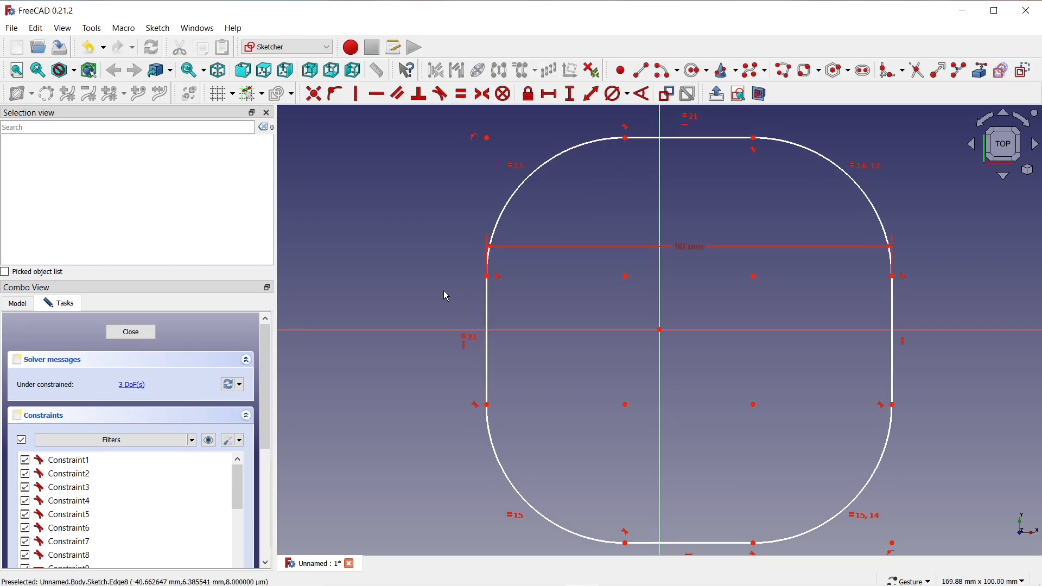
scroll(446, 291, down, 1)
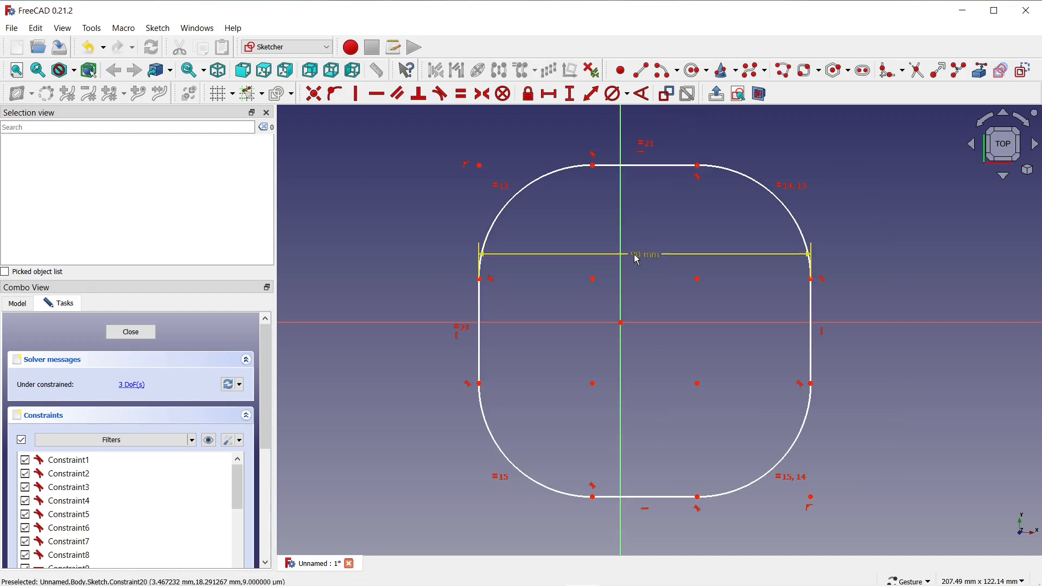
drag(633, 255, 646, 120)
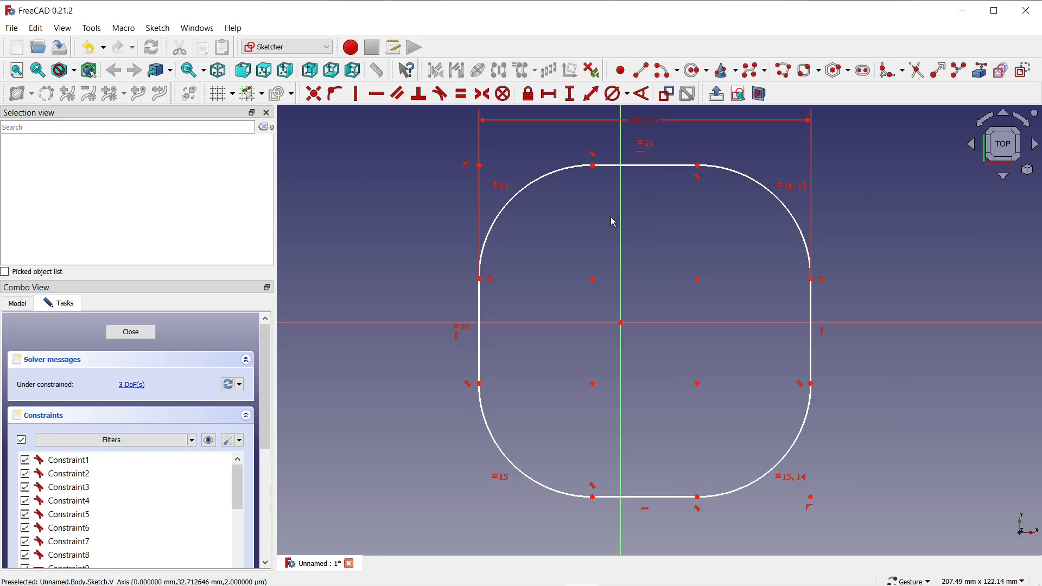
Constrain the centres of the upper-left and lower-right corner arcs to be symmetric about the origin.
mouse_move(595, 169)
mouse_down()
mouse_move(564, 159)
mouse_move(608, 187)
mouse_move(599, 184)
mouse_up()
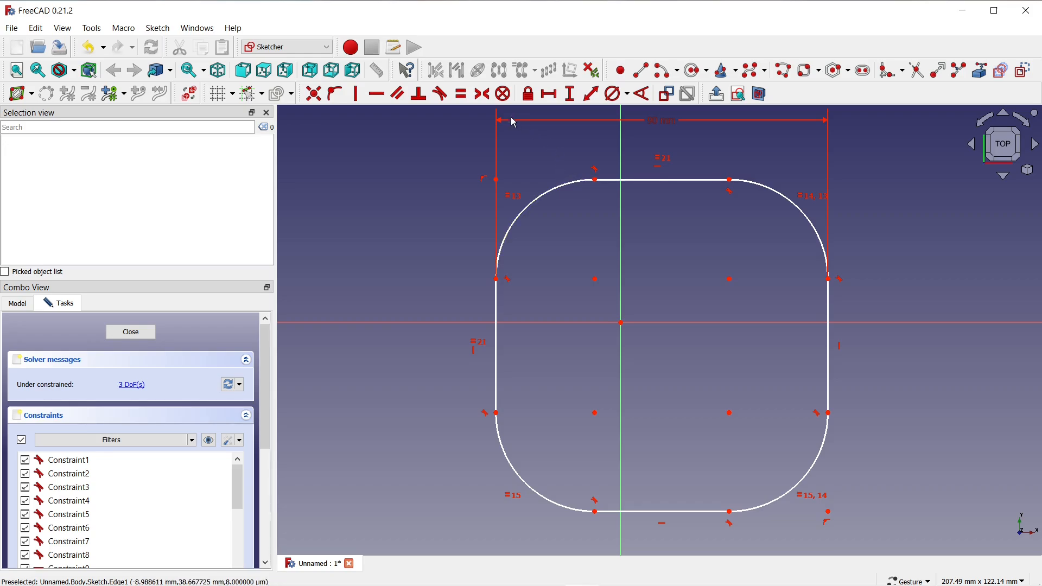
click(484, 97)
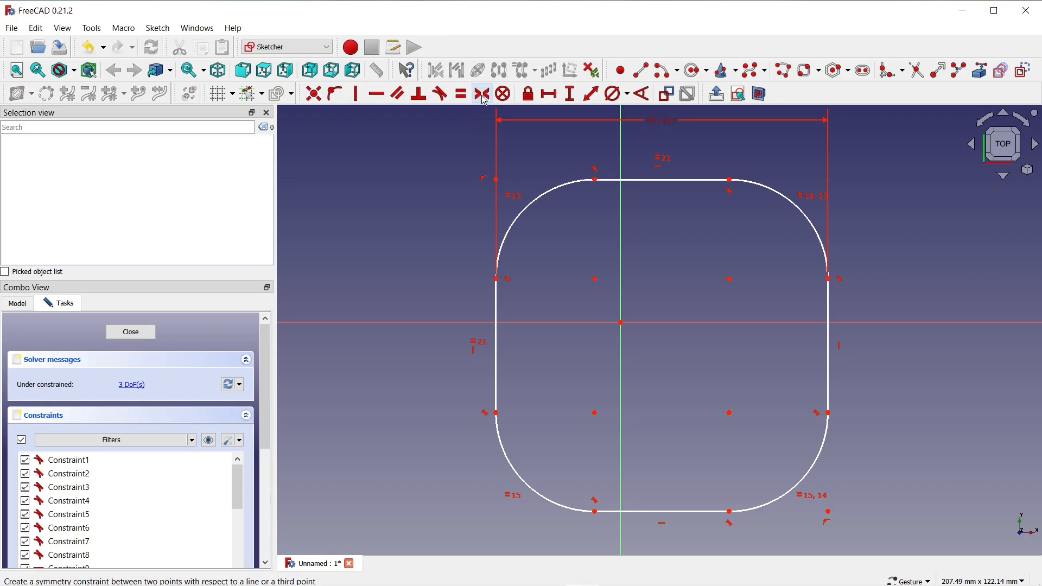
click(594, 280)
click(728, 412)
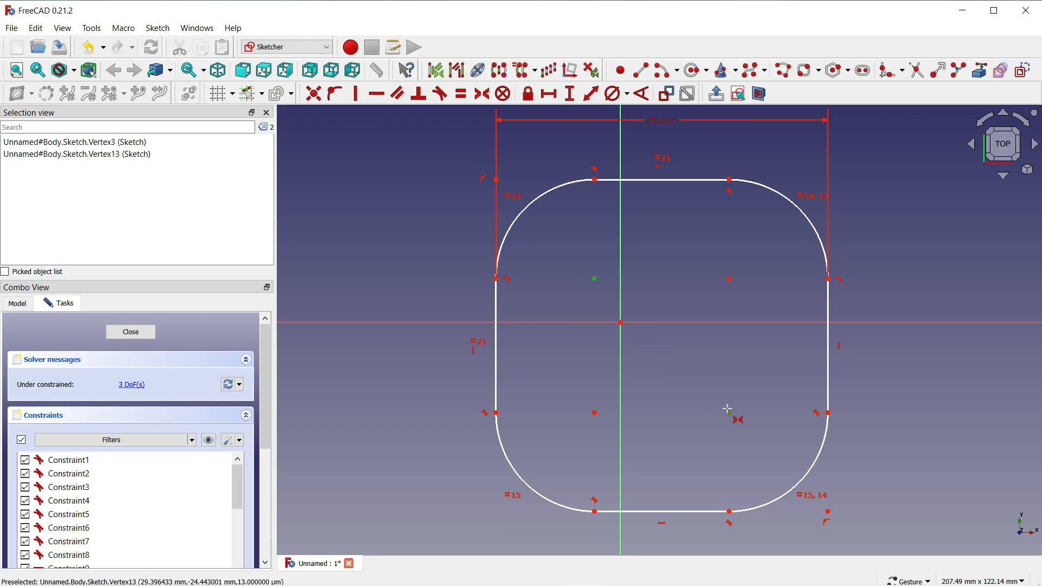
click(621, 323)
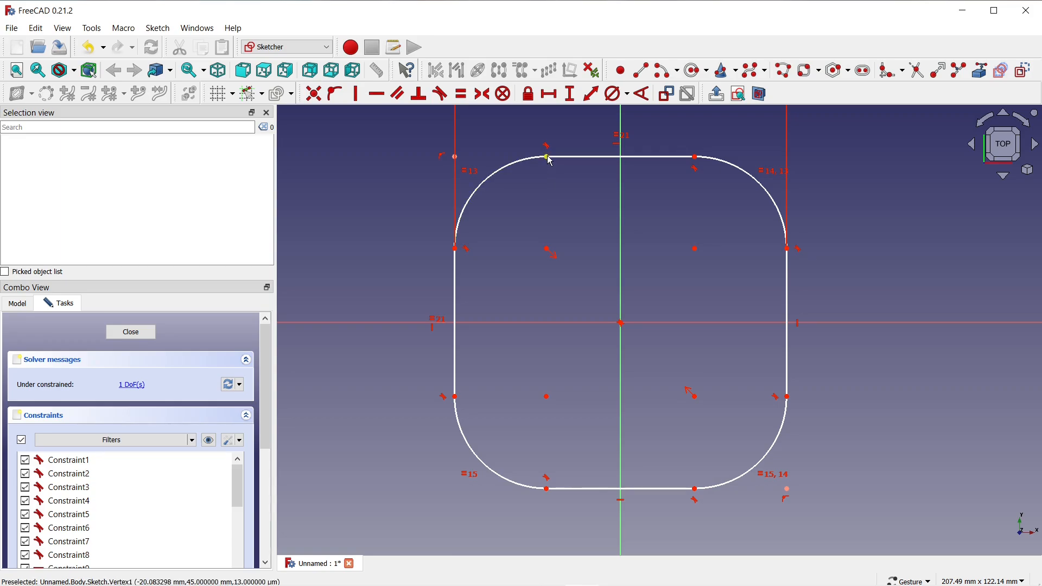
Shrink the rectangle's rounded corners and add a diameter constraint to the upper-right corner arc.
drag(547, 158, 479, 157)
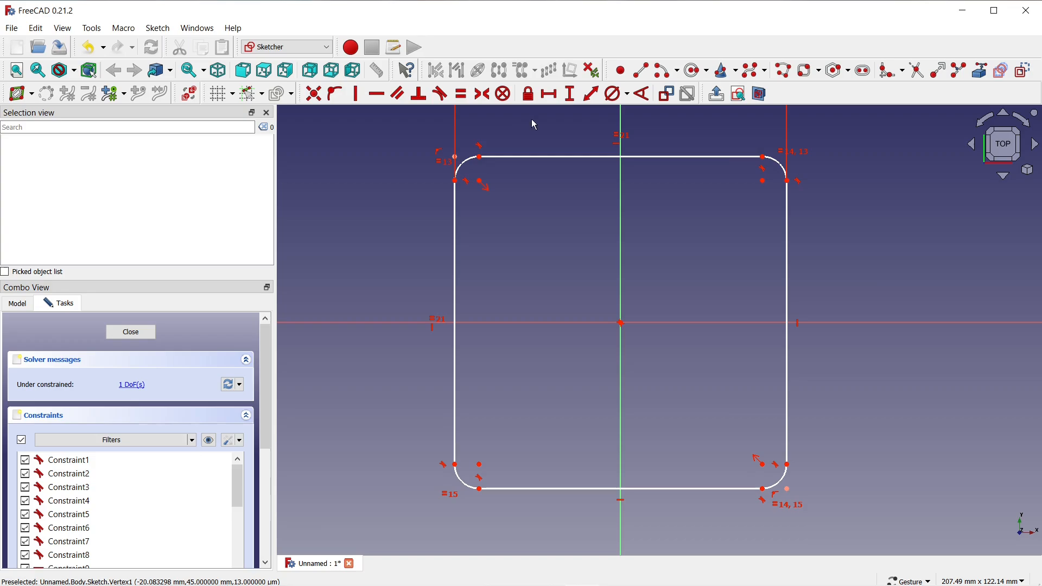
click(615, 95)
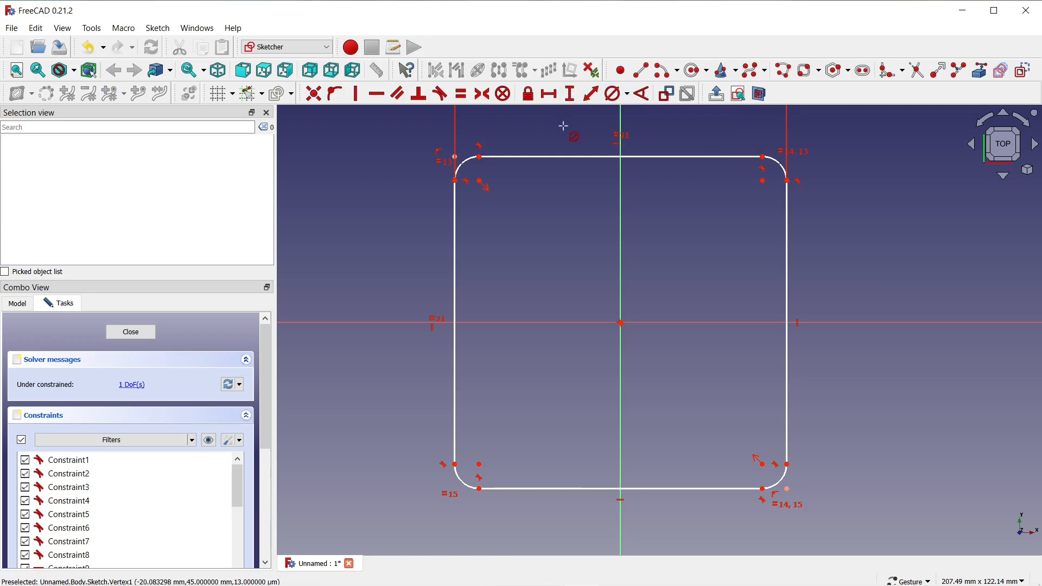
click(780, 166)
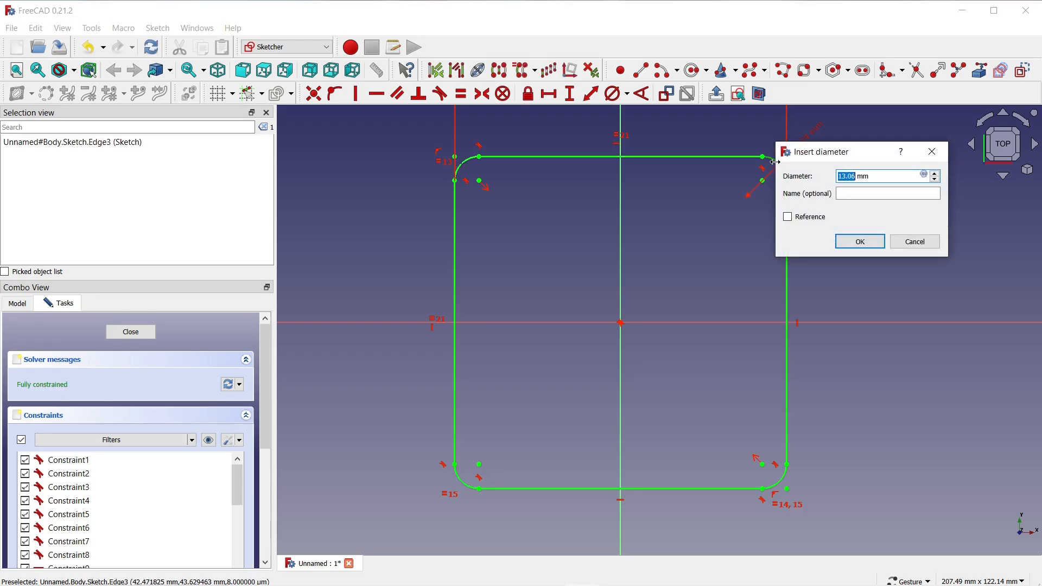
text(26)
click(859, 242)
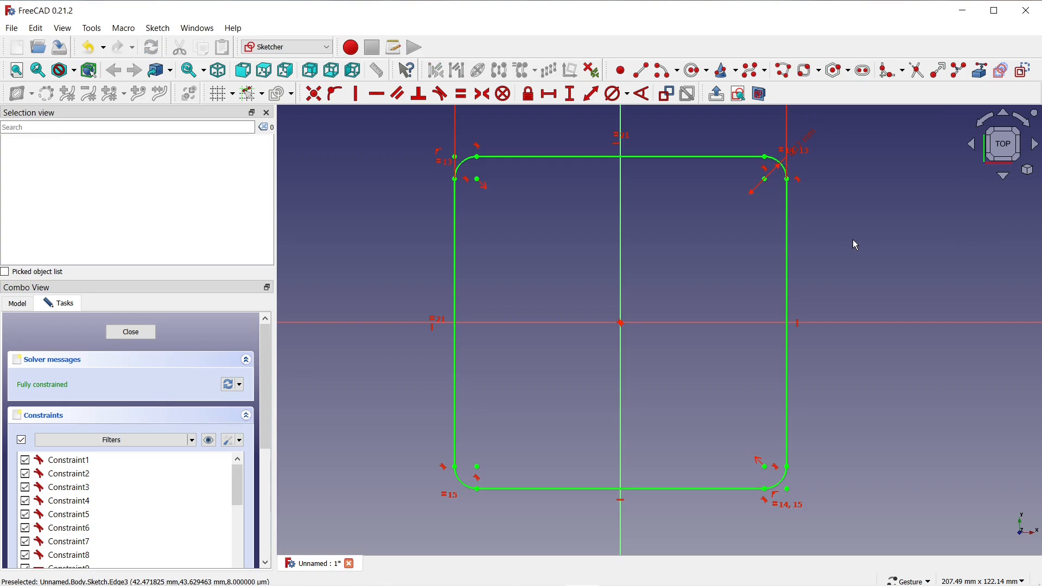
scroll(536, 285, down, 3)
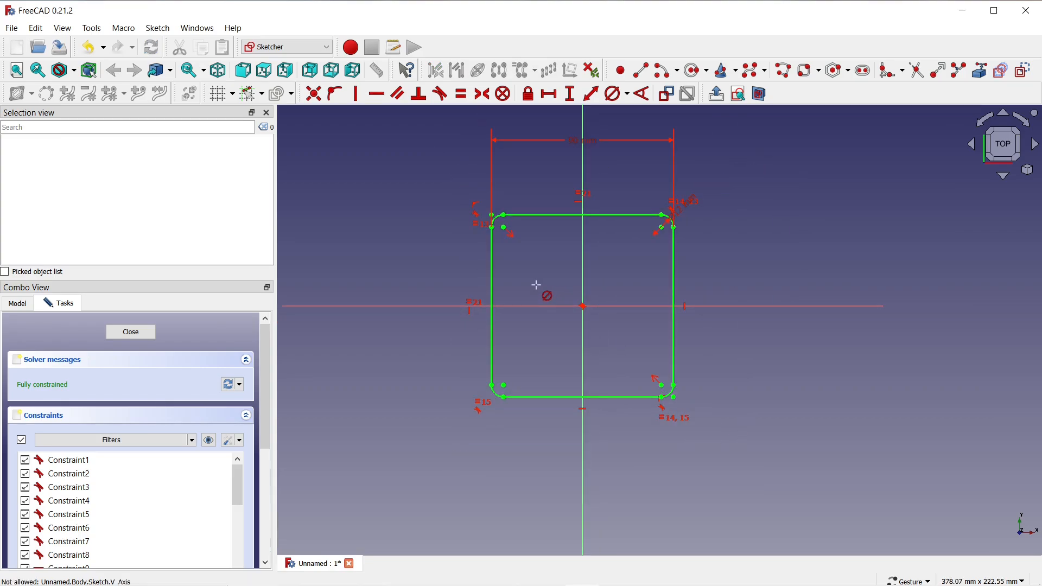
scroll(536, 285, up, 3)
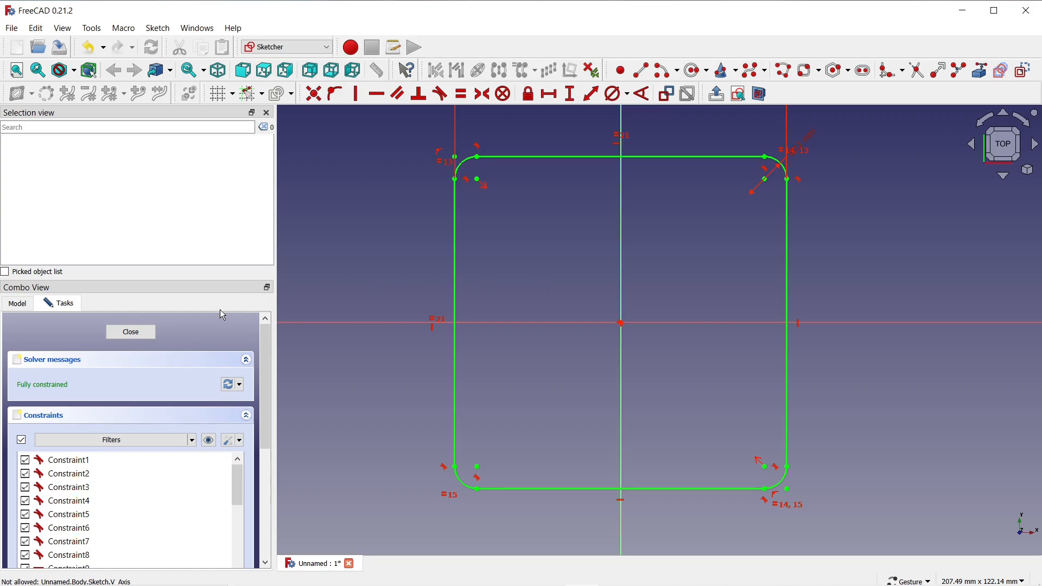
Finish the sketch and pad the rounded square profile to a length of 2 mm.
click(131, 333)
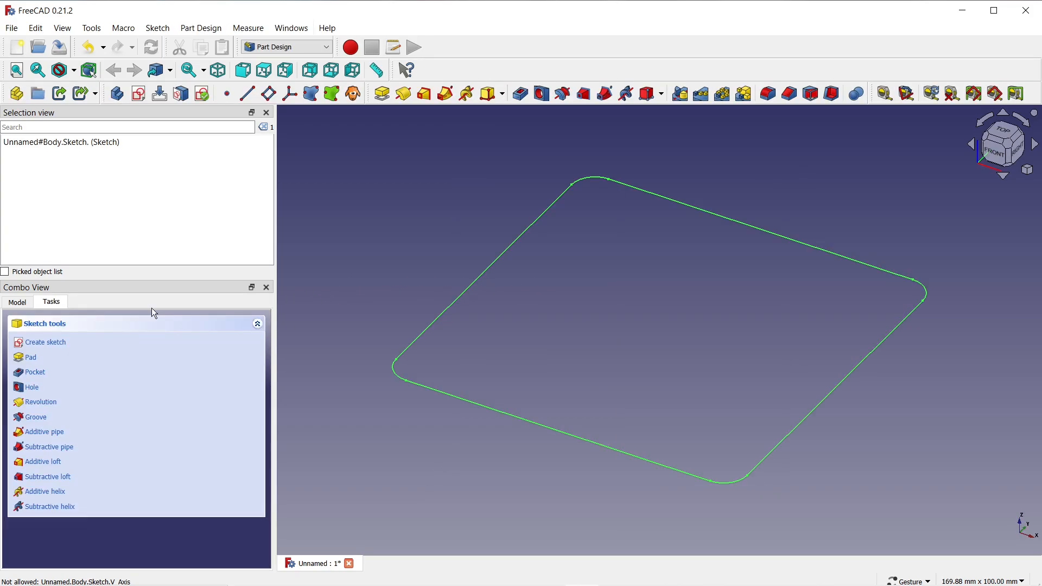
click(383, 95)
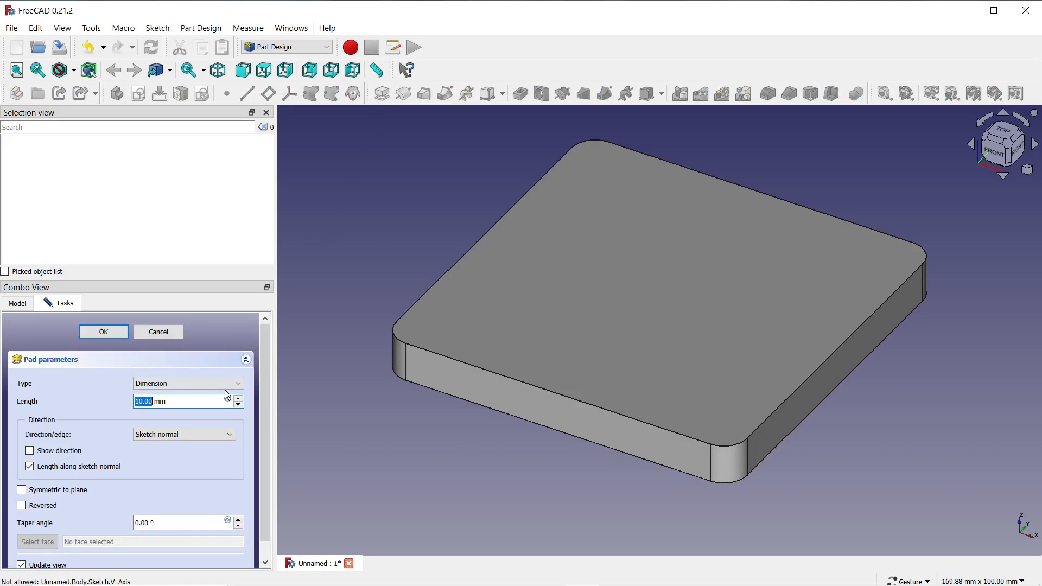
text(2)
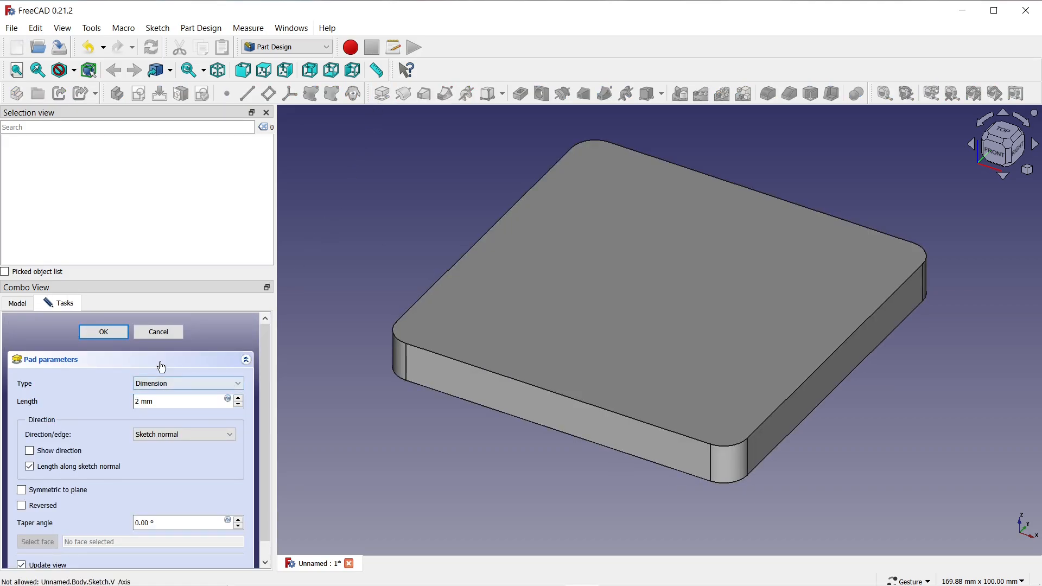
click(112, 333)
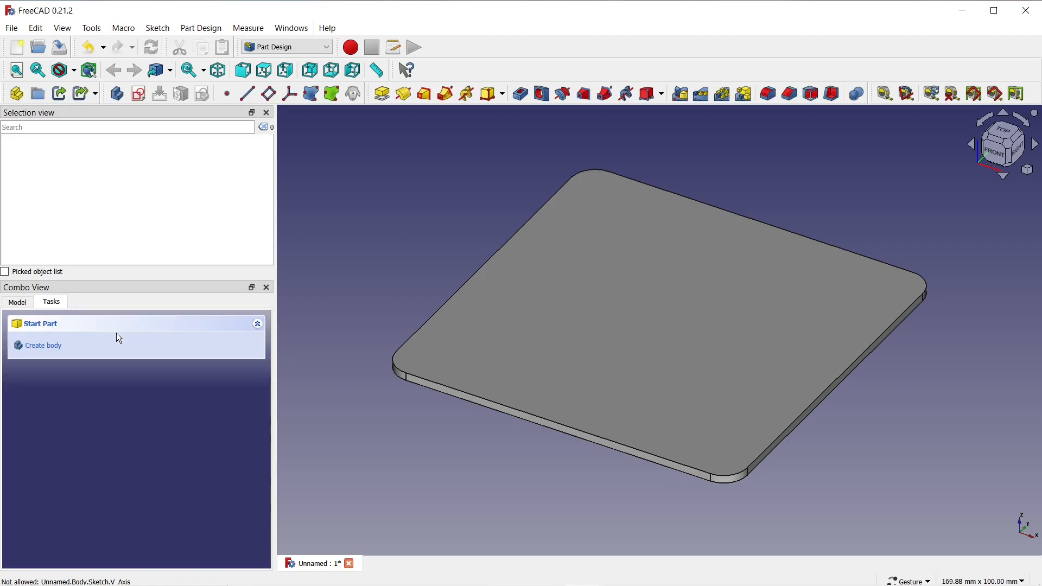
Start a sketch on the plate's top face and draw a circle about 97 mm in diameter centred on the origin.
click(457, 348)
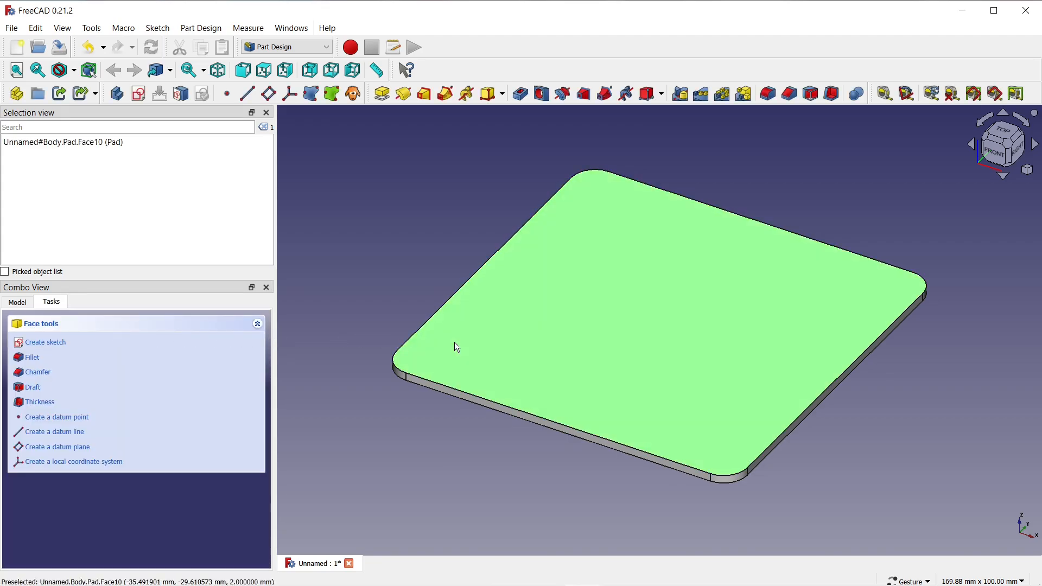
click(139, 95)
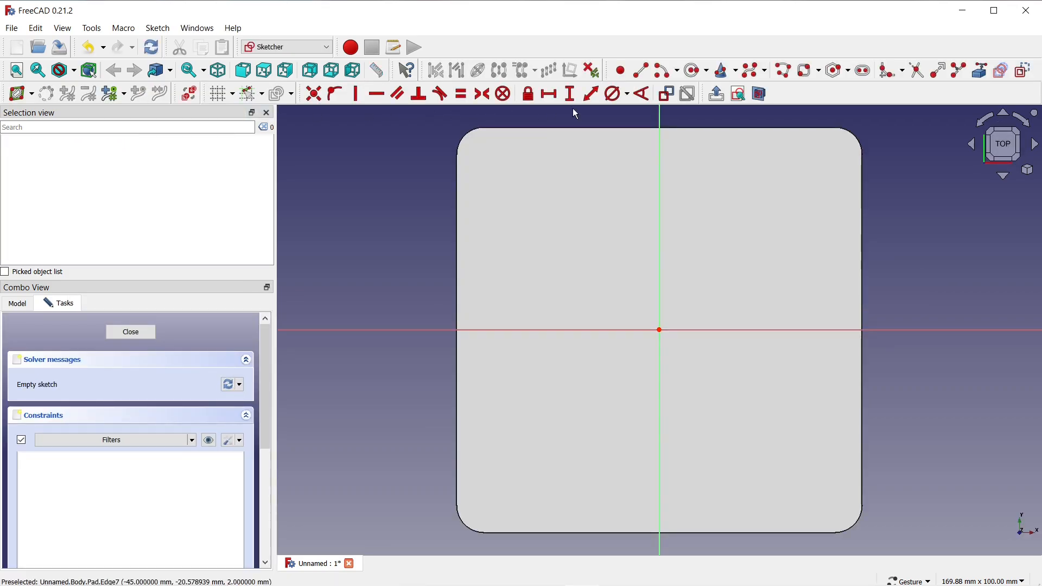
click(695, 72)
click(660, 330)
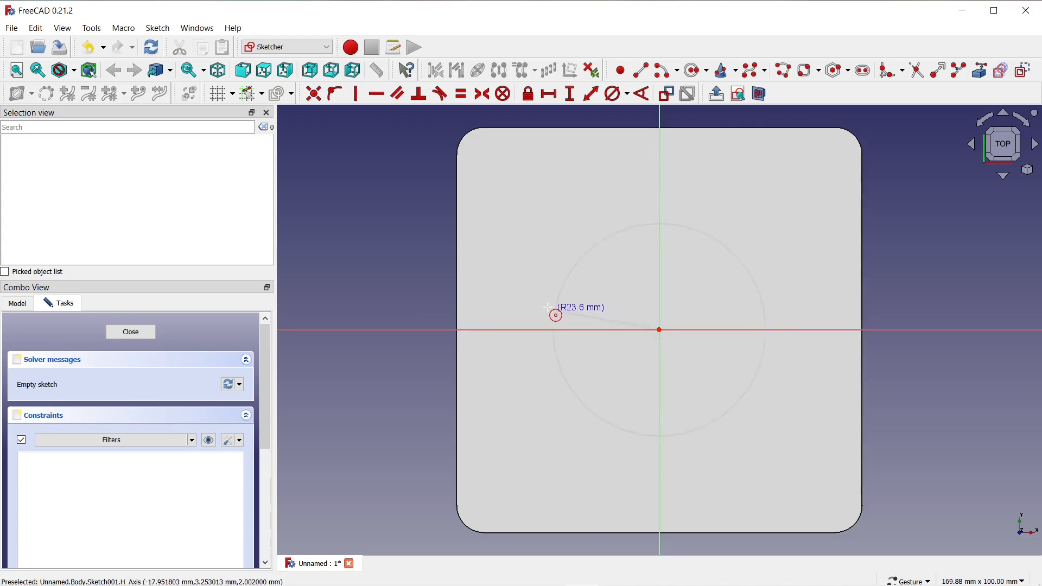
click(444, 288)
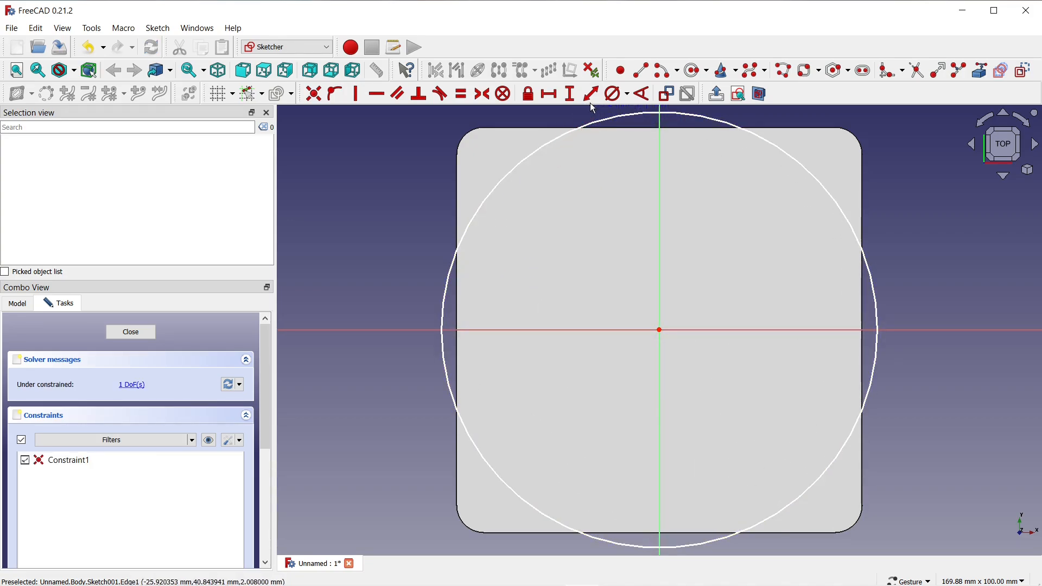
Constrain the circle's diameter to 100 mm.
click(617, 96)
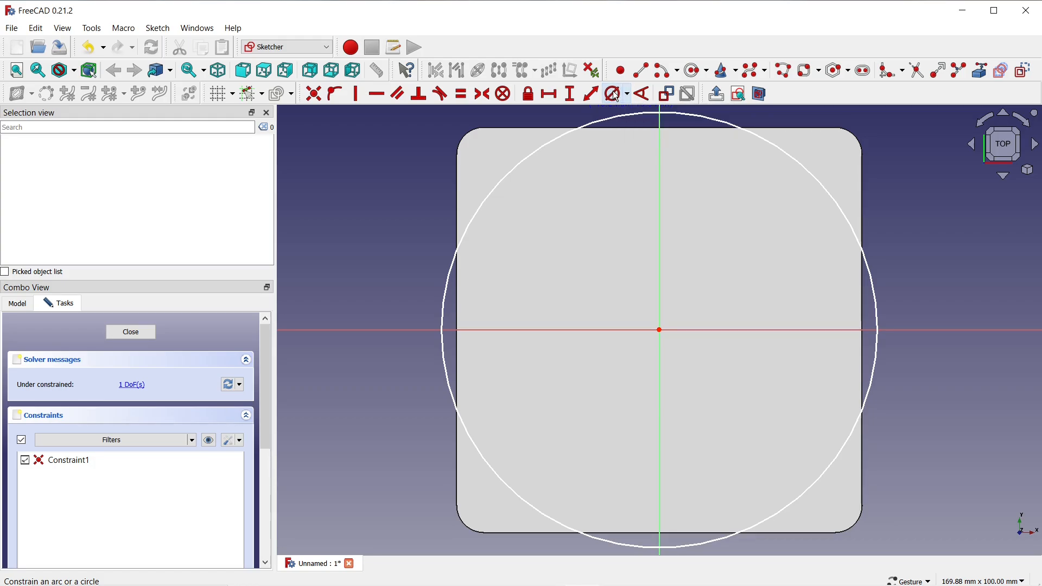
click(874, 292)
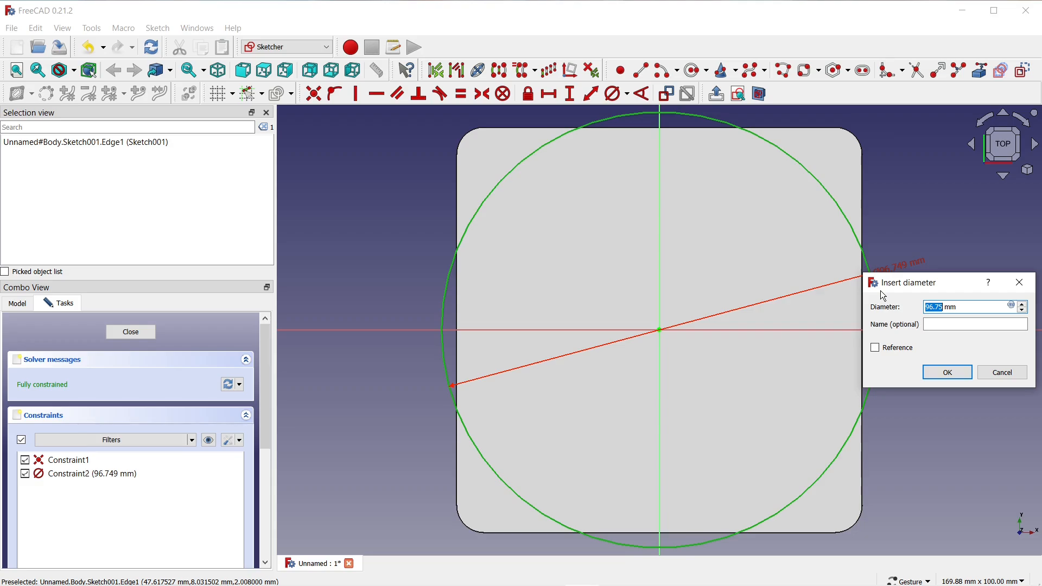
text(100)
click(946, 373)
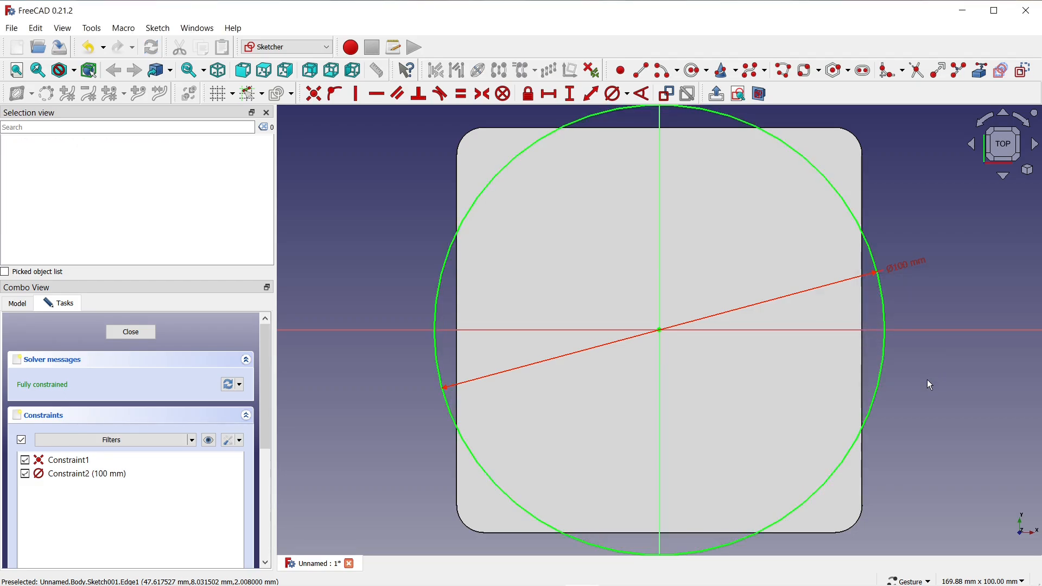
scroll(686, 366, down, 2)
scroll(668, 211, up, 3)
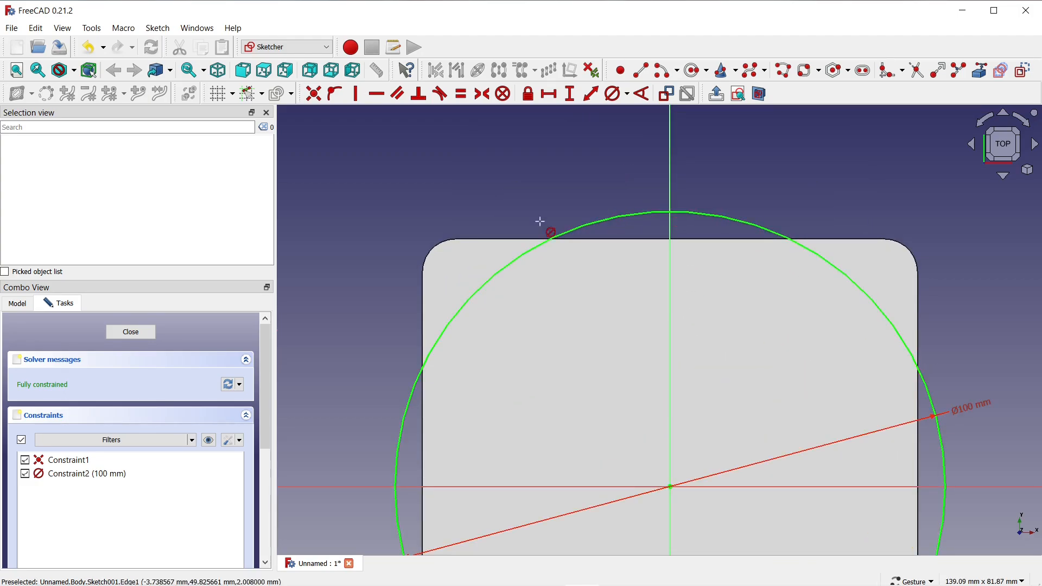
Finish the circle sketch and pad it 2 mm in the reversed direction, into the square plate.
click(131, 332)
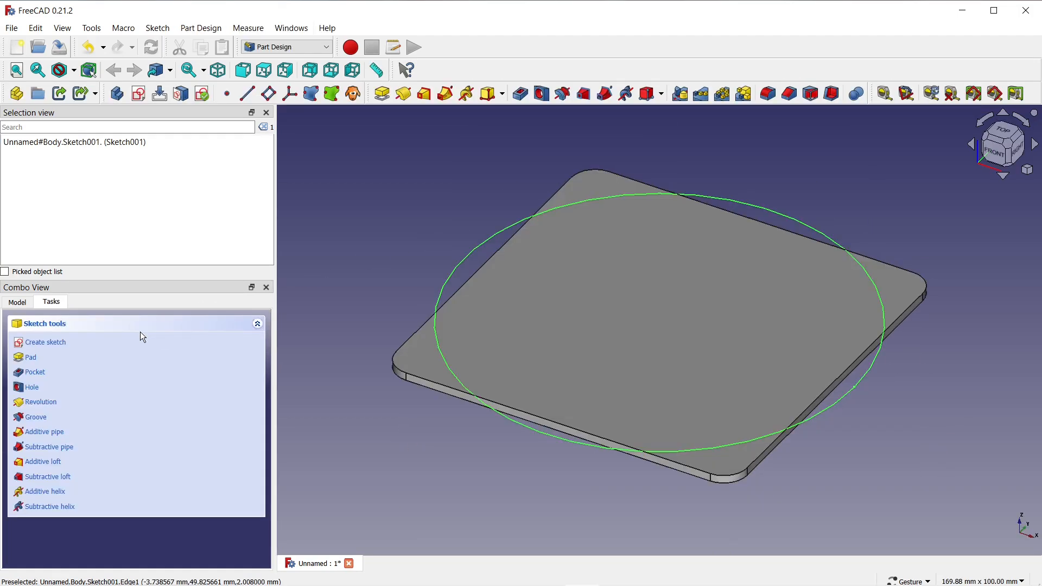
click(383, 94)
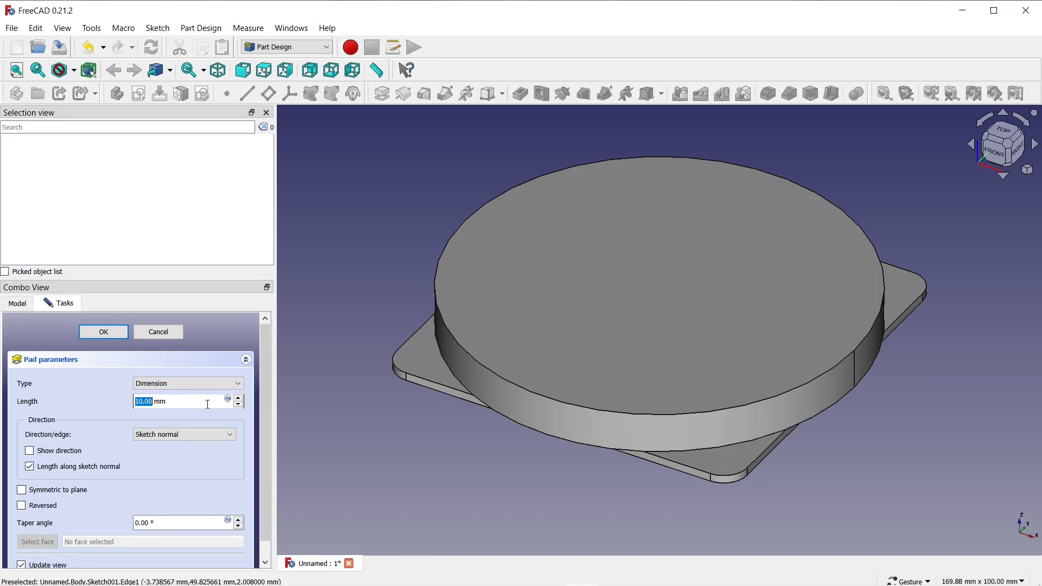
text(2)
click(21, 507)
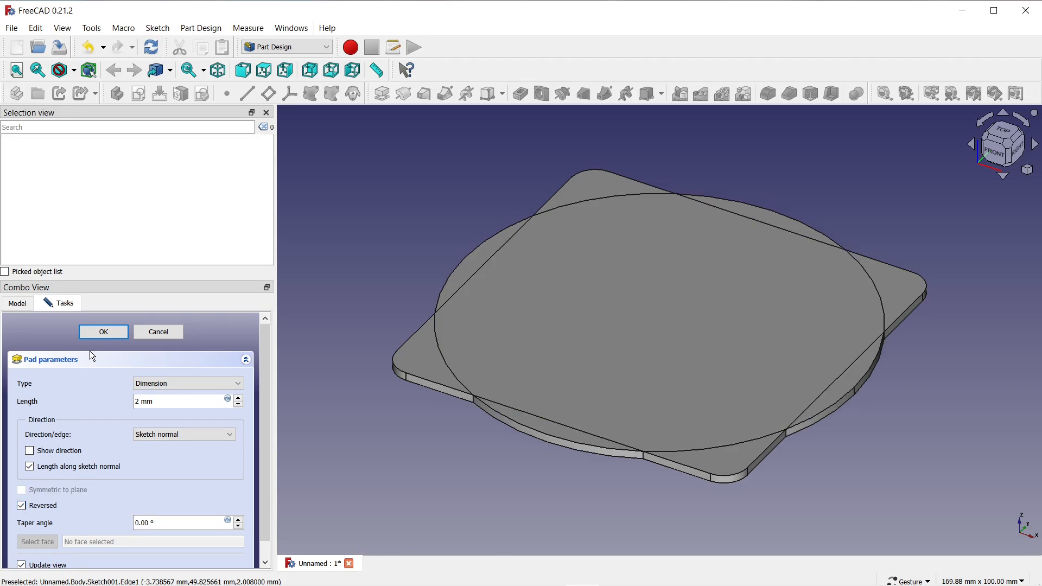
click(102, 333)
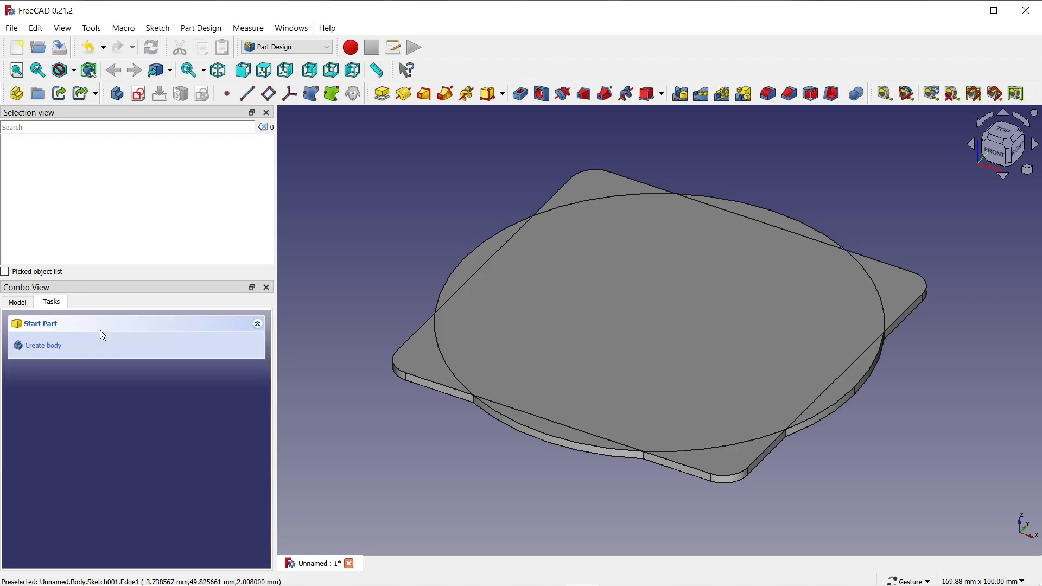
Set the Refine property of the circular pad to true, then clear the selection.
click(19, 303)
click(71, 372)
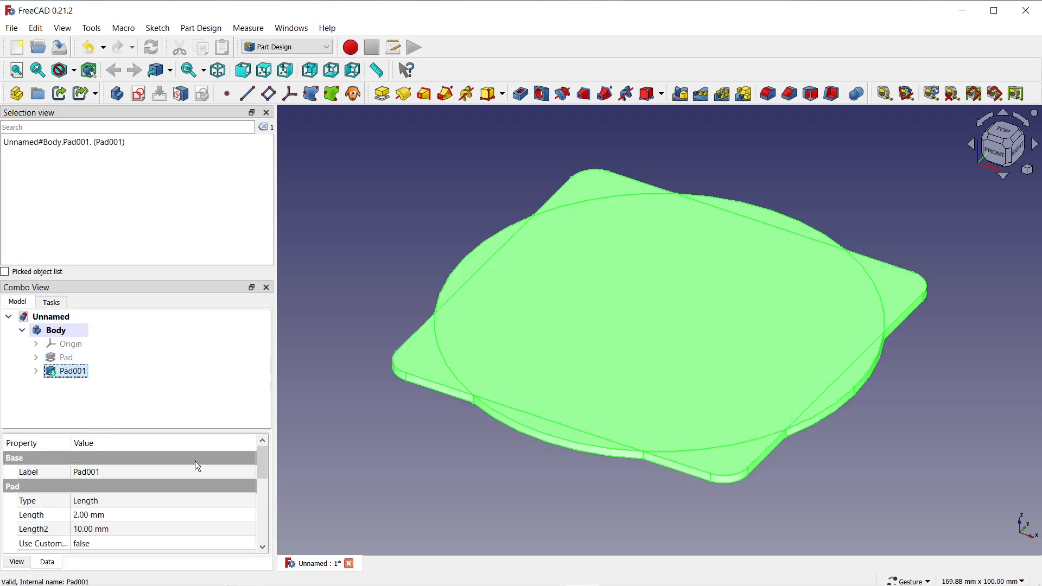
drag(264, 454, 264, 509)
click(219, 503)
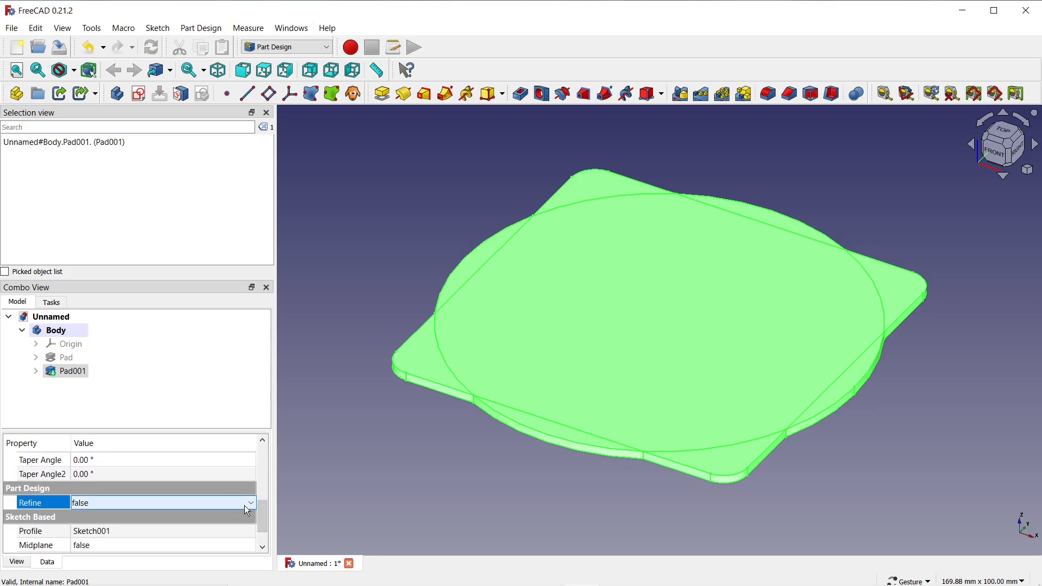
click(233, 503)
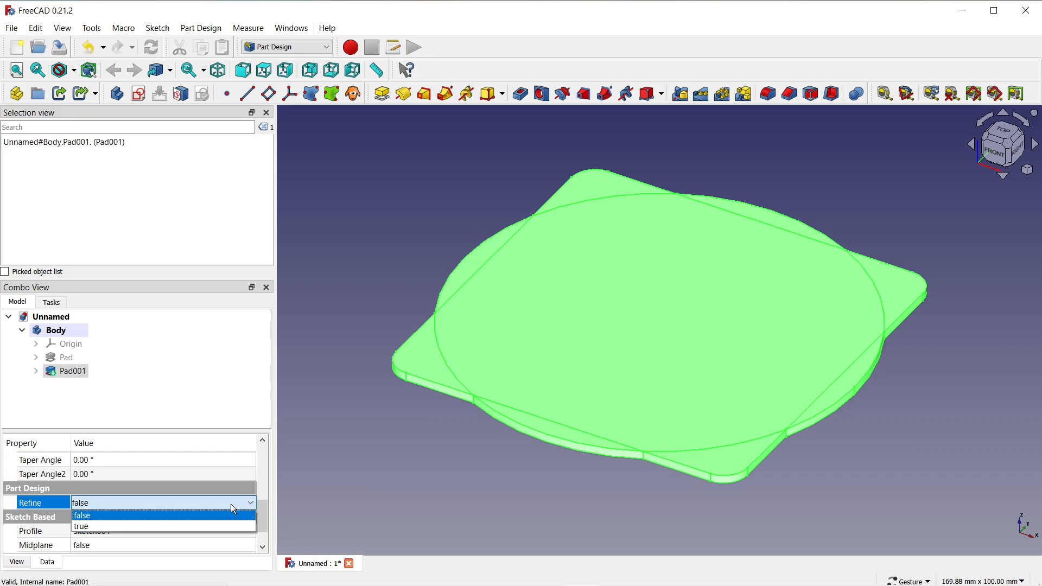
click(206, 526)
click(332, 476)
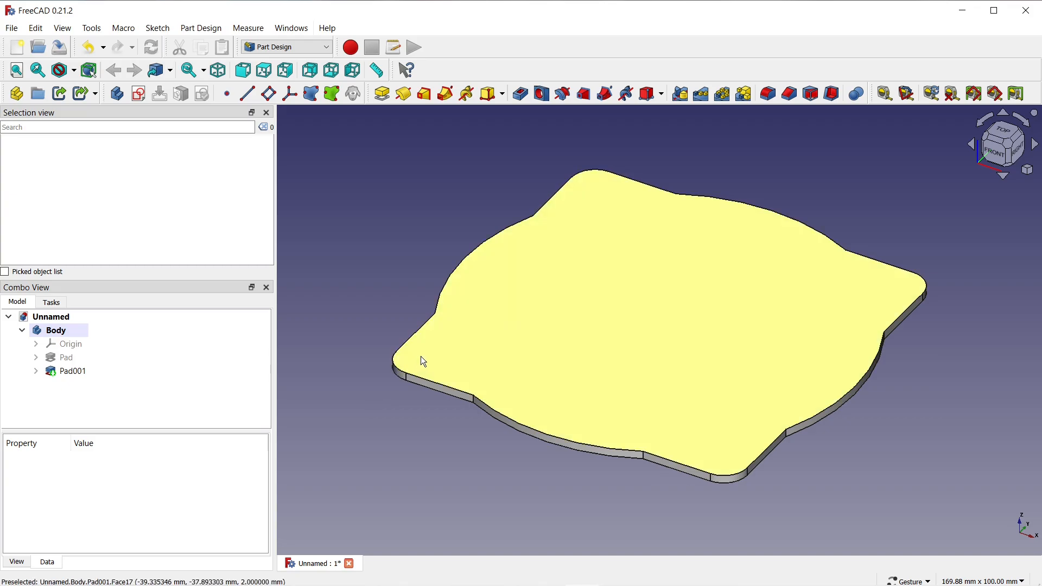
Start a sketch on the merged plate's top face and draw a circle about 89 mm in diameter centred on the origin.
click(526, 323)
click(139, 94)
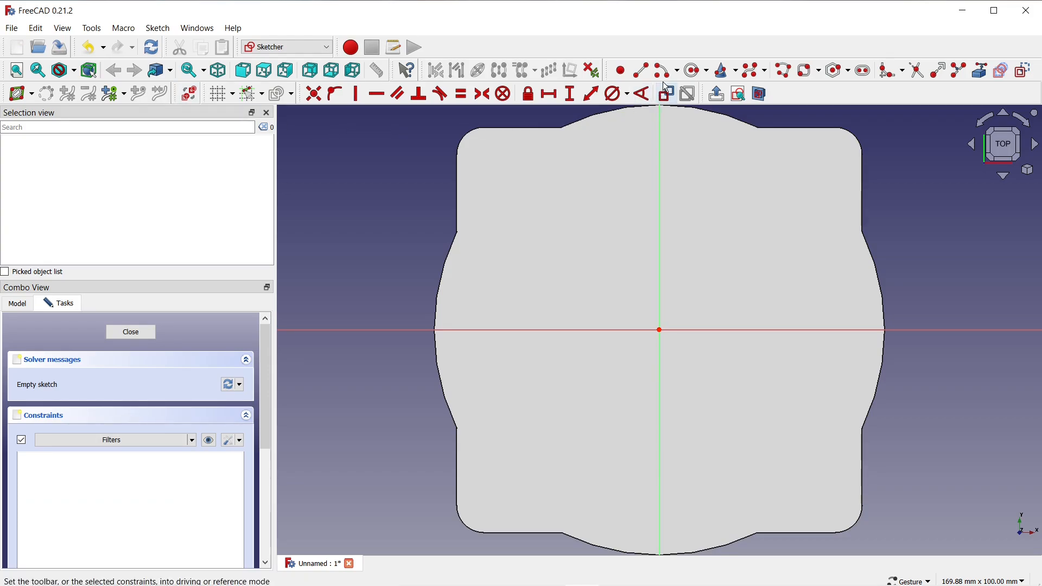
click(694, 71)
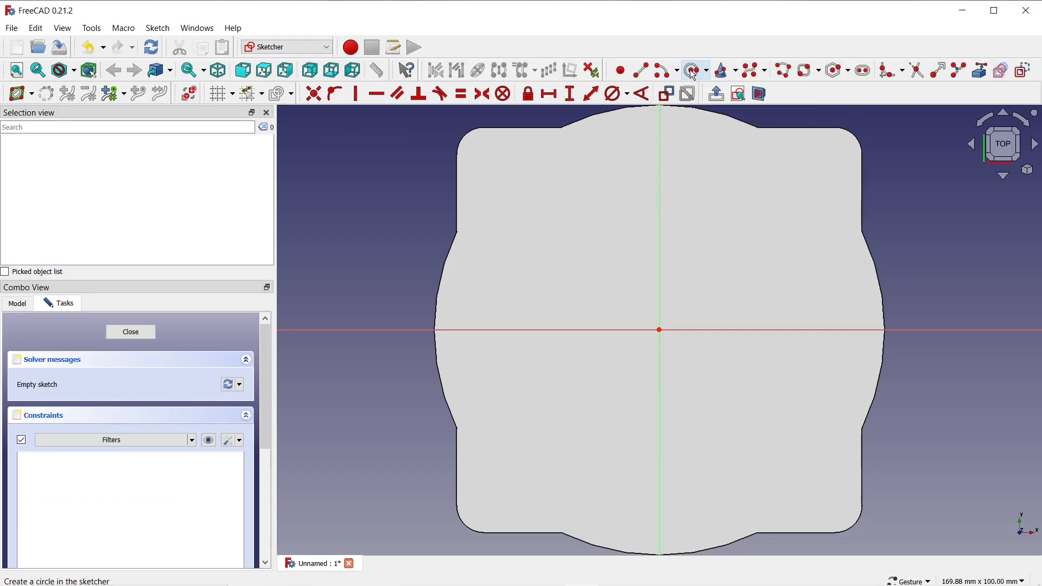
click(659, 330)
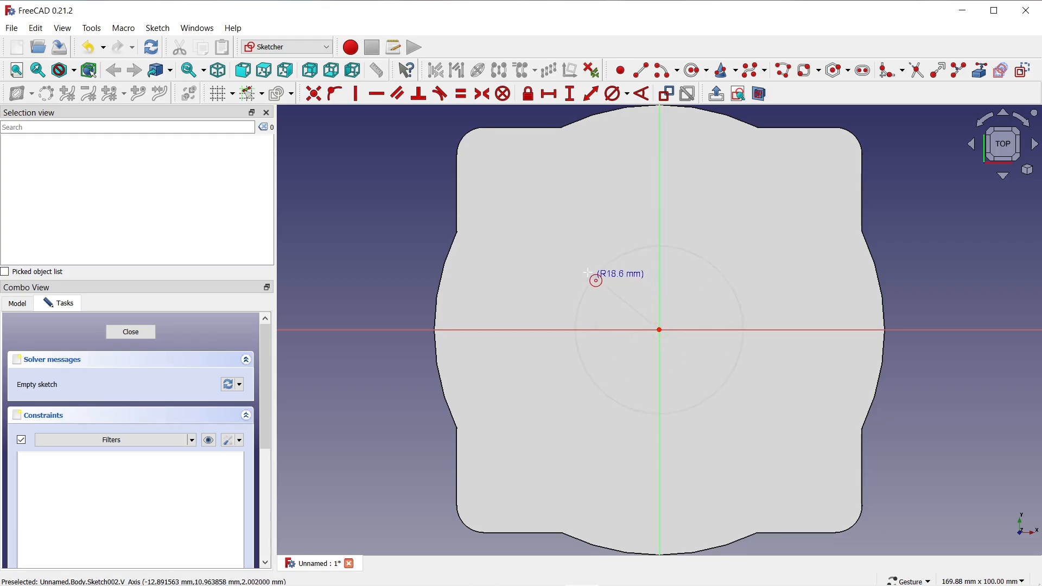
click(488, 223)
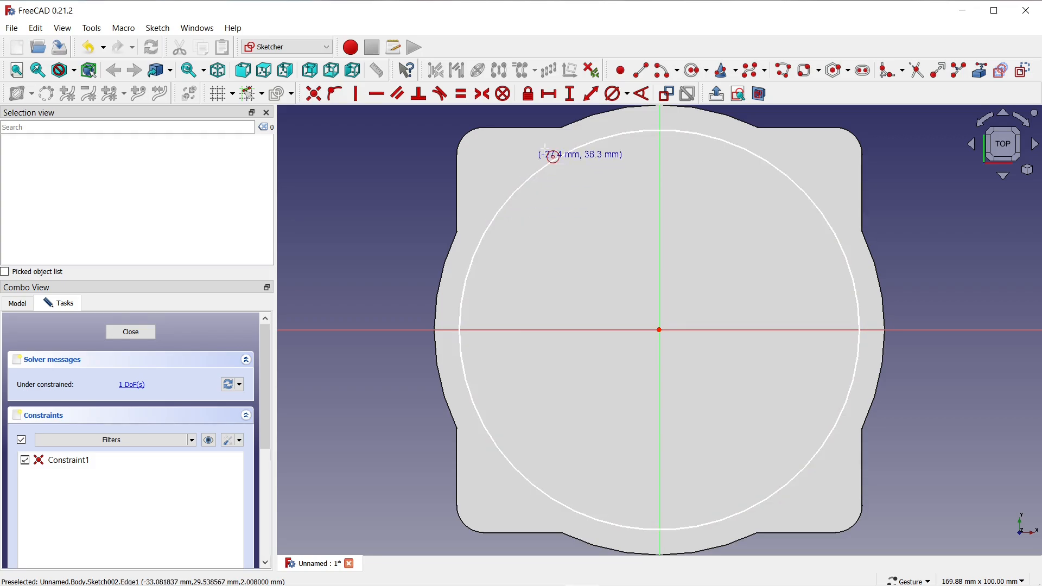
Constrain the new circle's diameter to 90 mm.
click(611, 99)
click(749, 155)
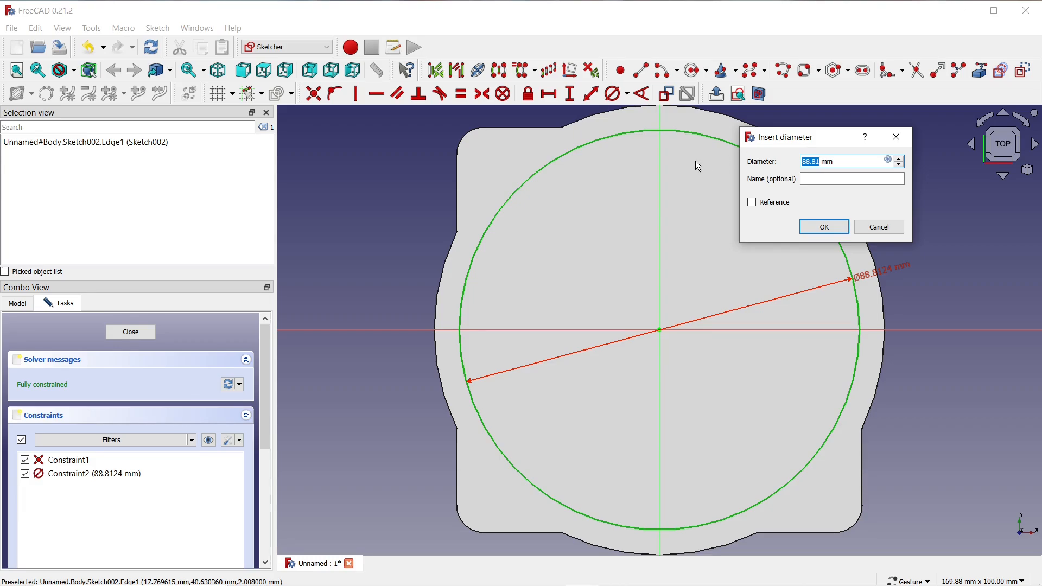
text(90)
click(821, 228)
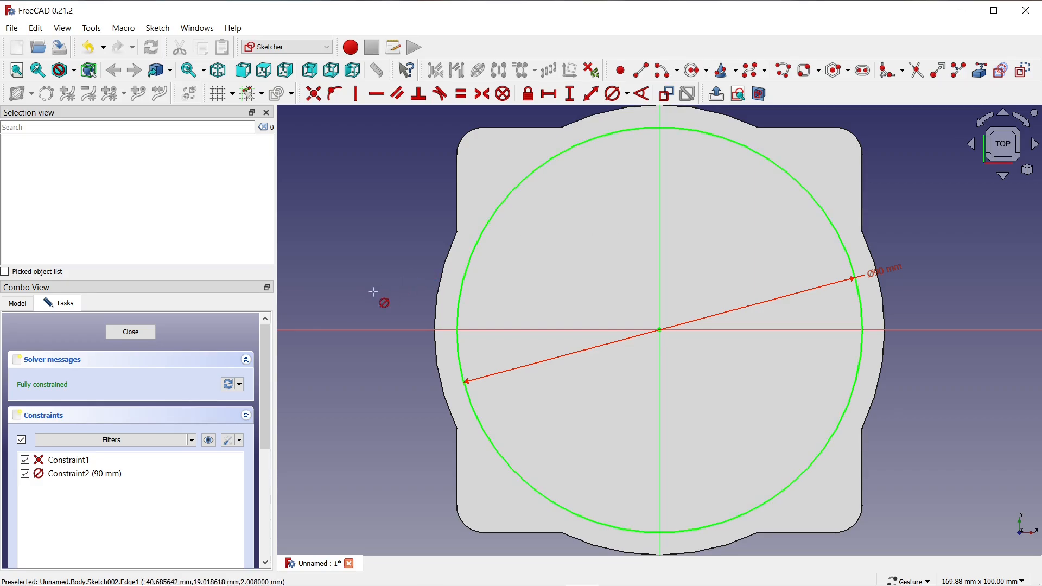
Finish the sketch and cut the circle out of the plate with a Pocket of type To first.
click(139, 334)
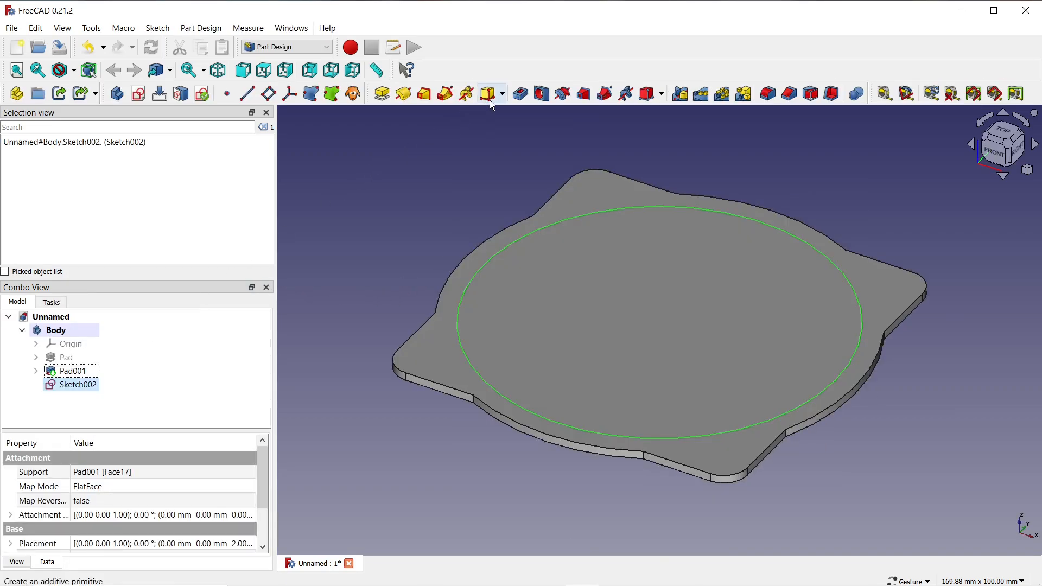
click(520, 94)
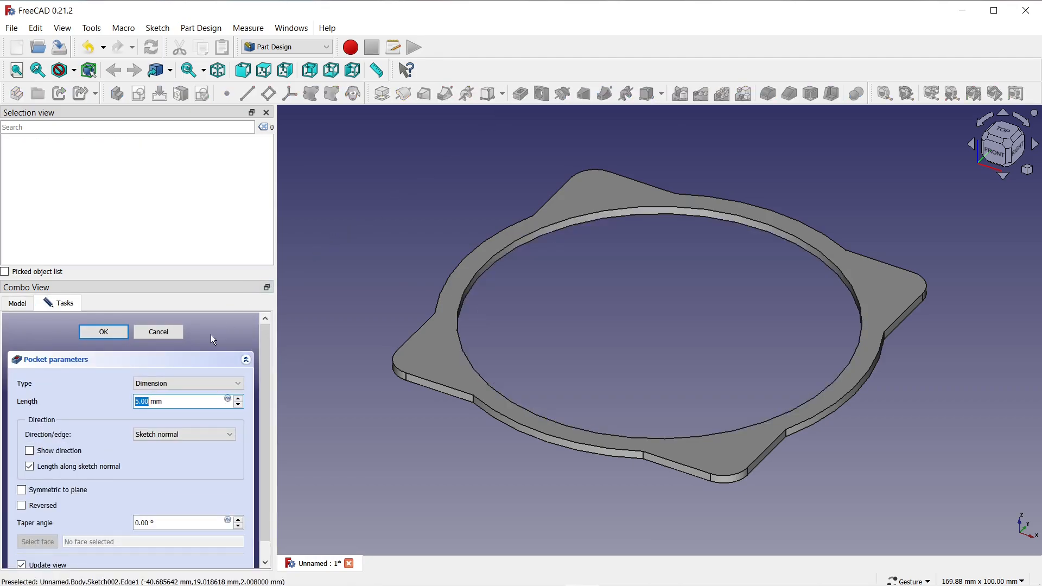
click(164, 384)
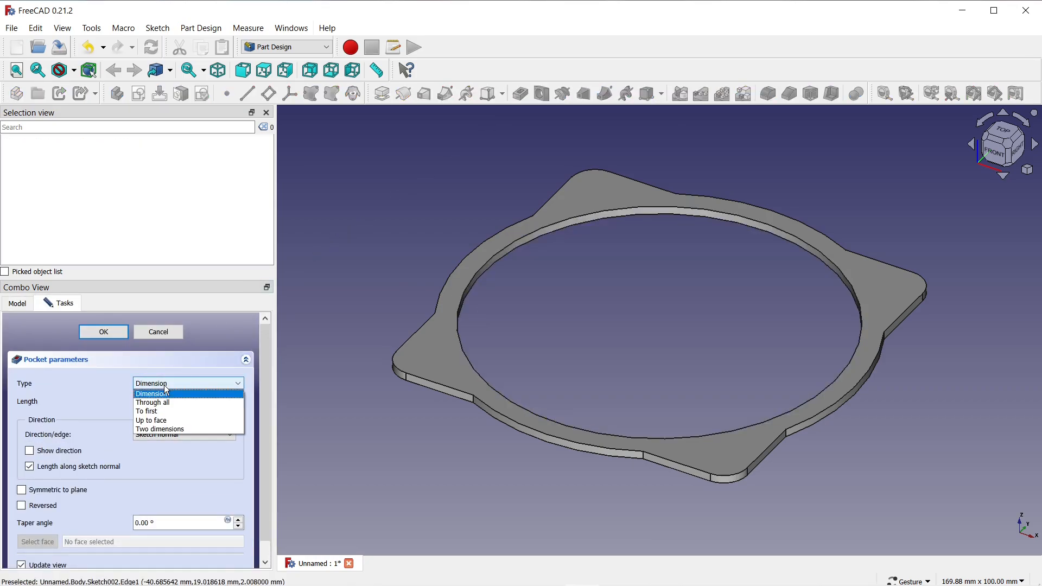
click(155, 413)
click(95, 332)
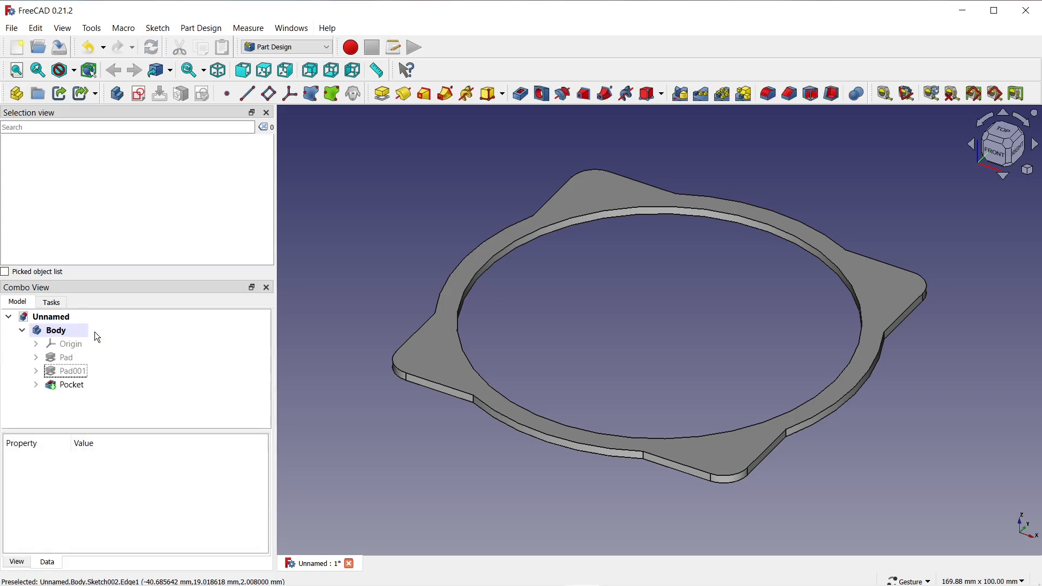
Start a sketch on the frame's top face and draw a circle about 5.4 mm in diameter in the upper-left corner.
click(423, 342)
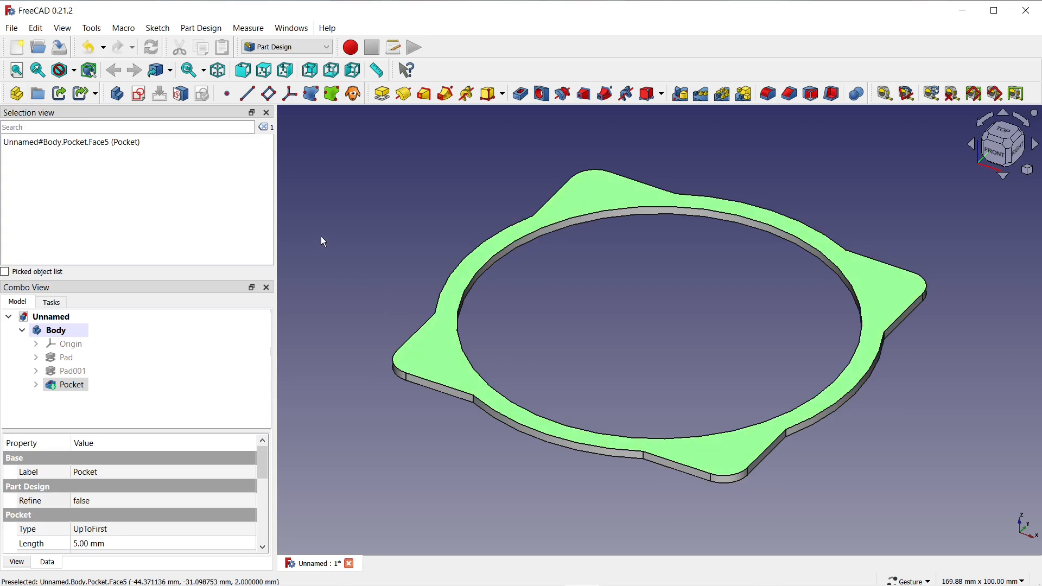
click(139, 94)
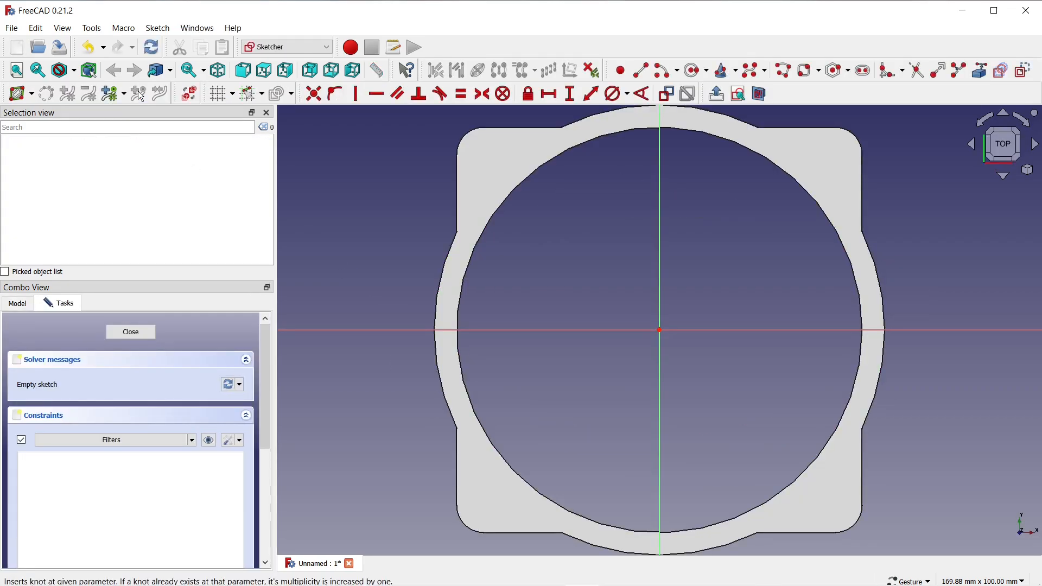
click(692, 76)
scroll(514, 147, up, 3)
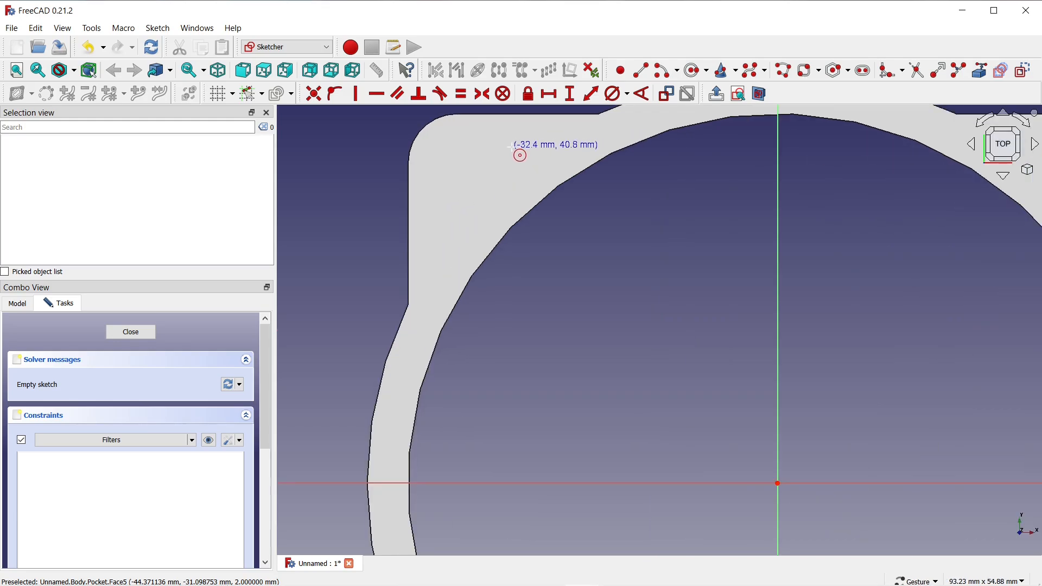
click(464, 167)
click(480, 185)
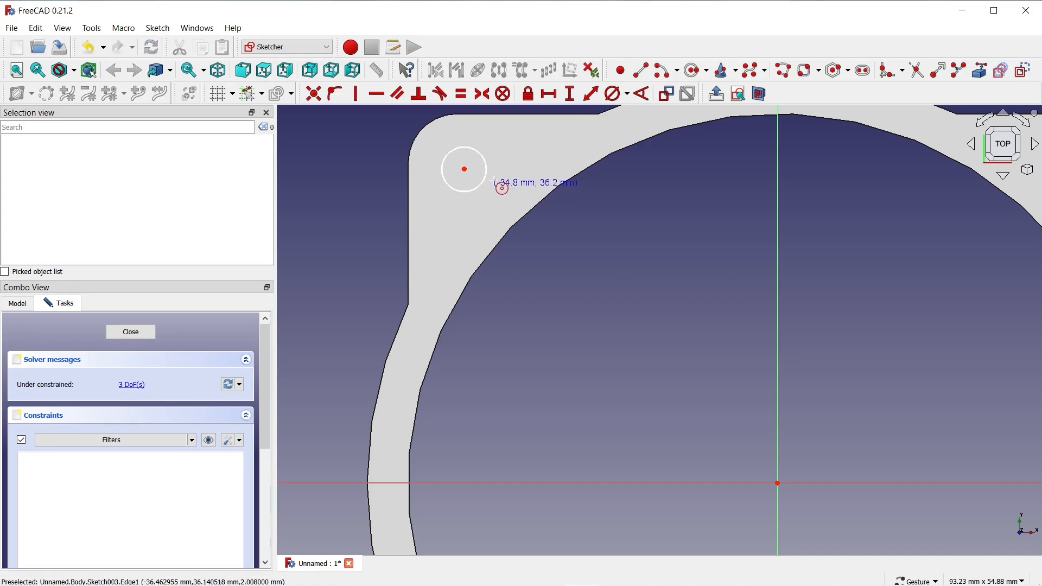
Constrain the small corner circle's diameter to 6 mm.
click(615, 95)
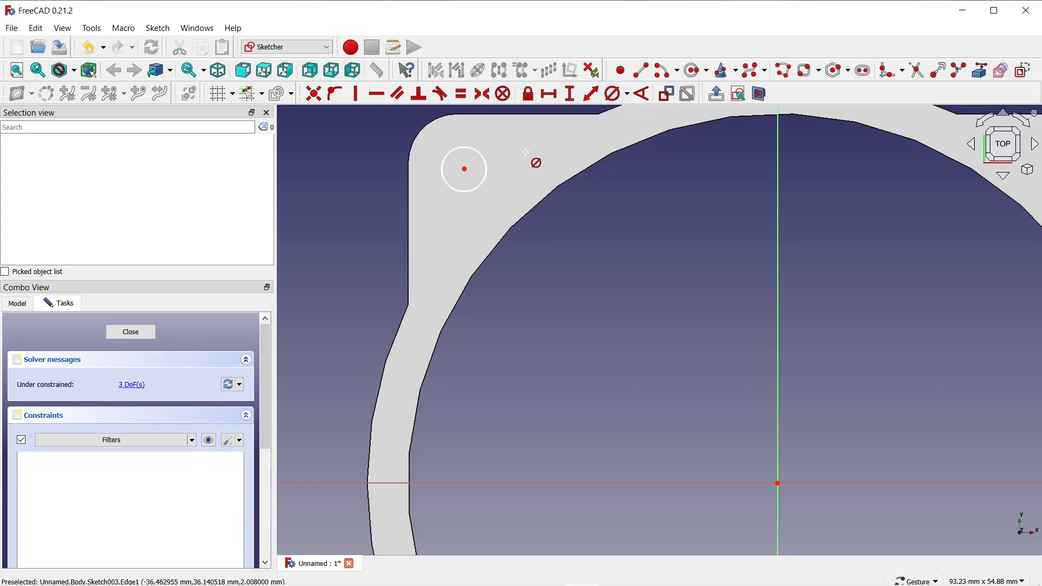
click(486, 168)
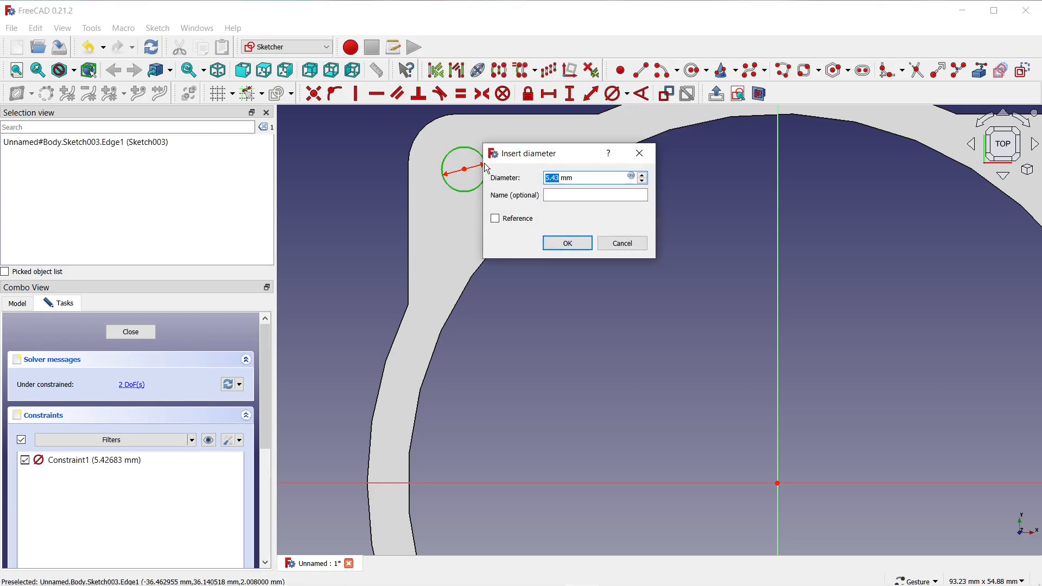
text(6)
click(550, 242)
Constrain the horizontal distance between the corner circle's centre and the origin to 38 mm.
scroll(500, 129, down, 3)
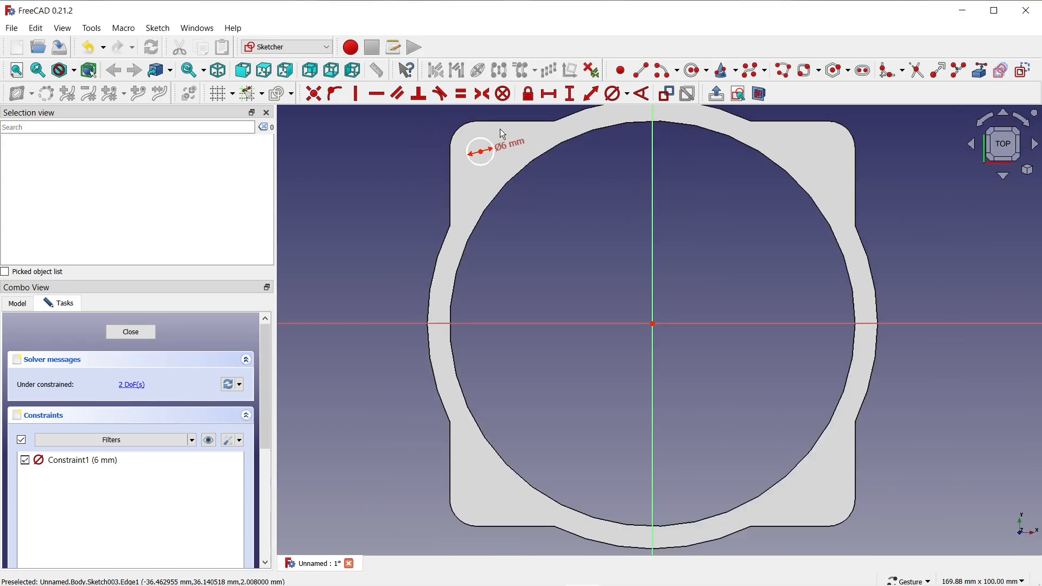
click(549, 95)
click(481, 152)
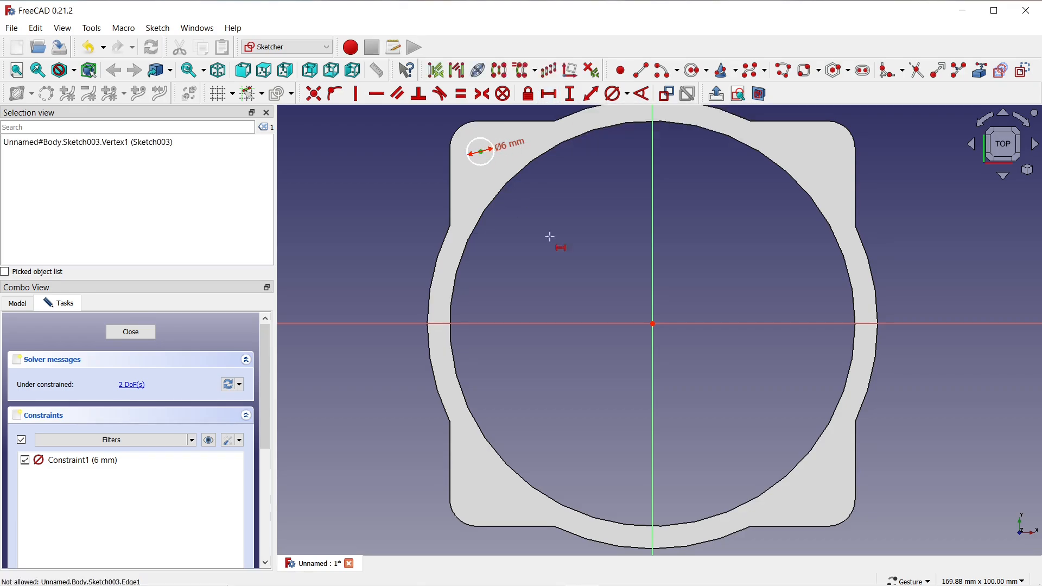
click(653, 324)
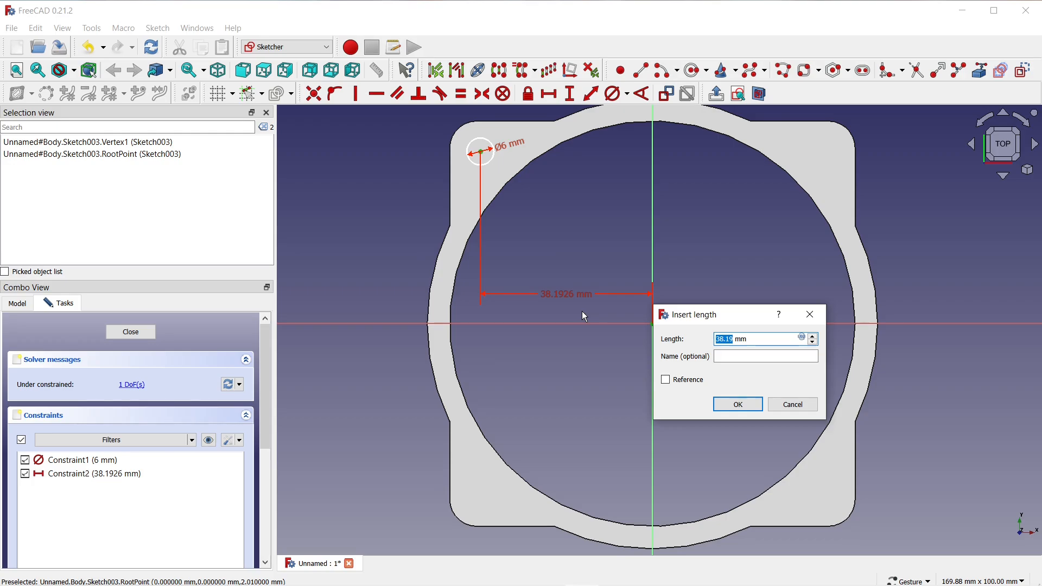
text(38)
click(752, 405)
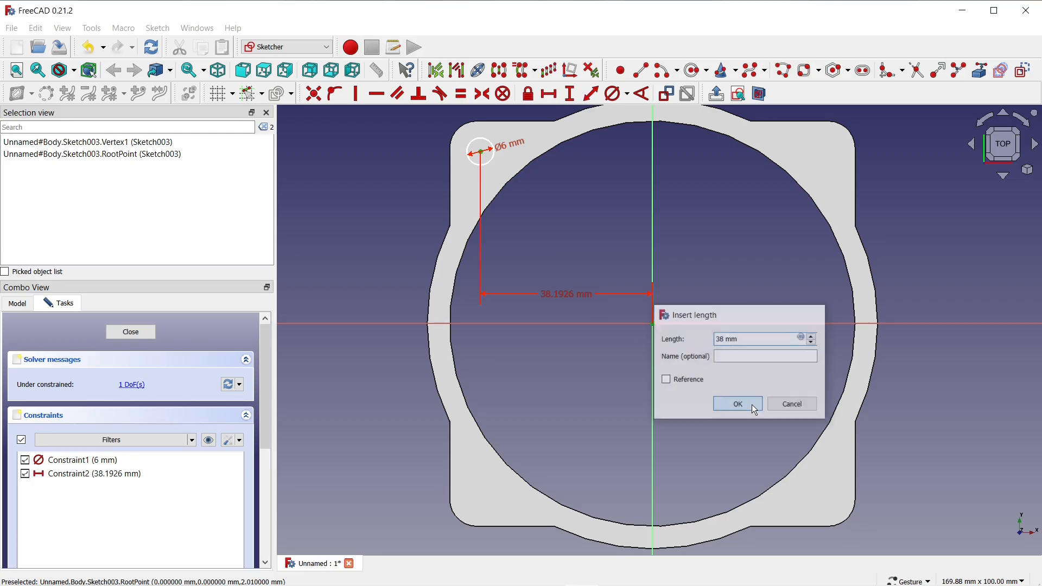
Constrain the vertical distance between the corner circle's centre and the origin to 38 mm, then leave the constraint command.
click(575, 95)
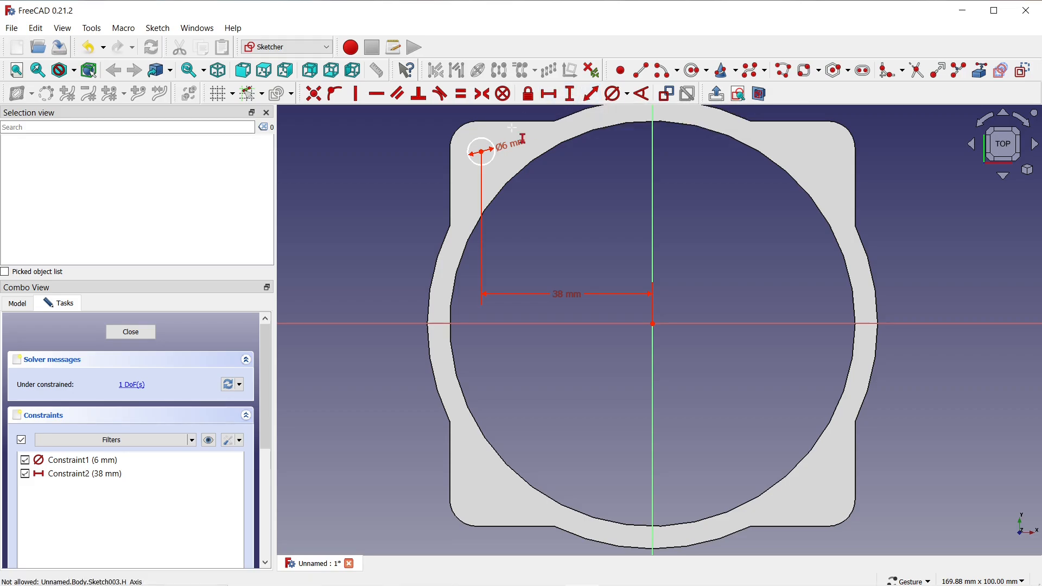
click(481, 152)
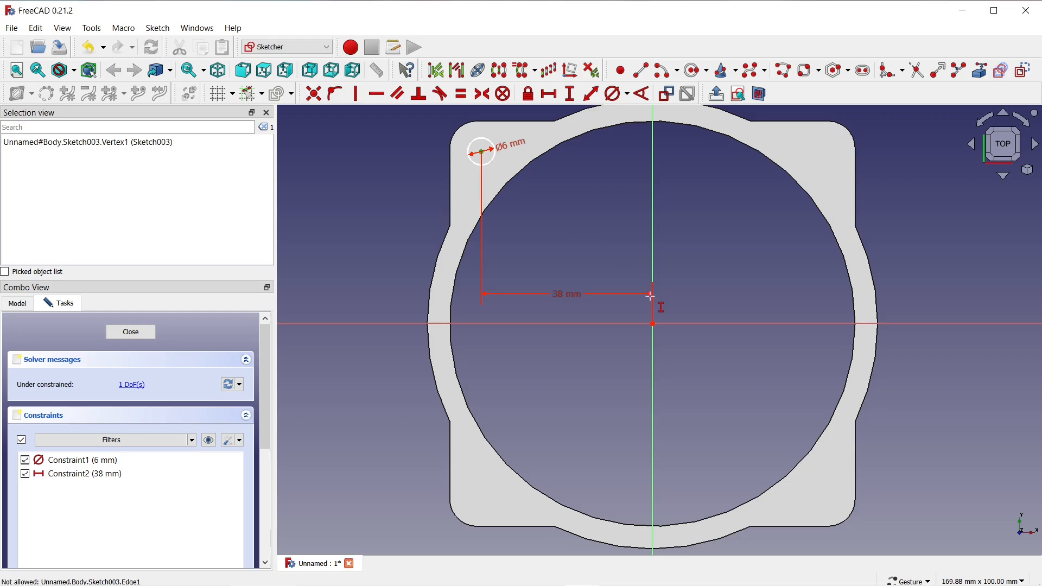
click(653, 324)
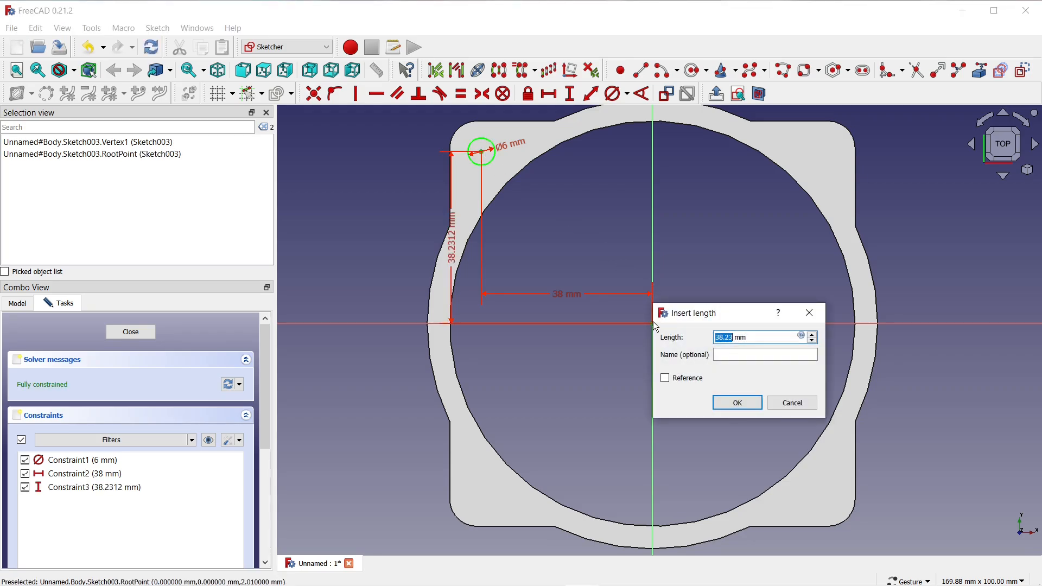
text(38)
key(Return)
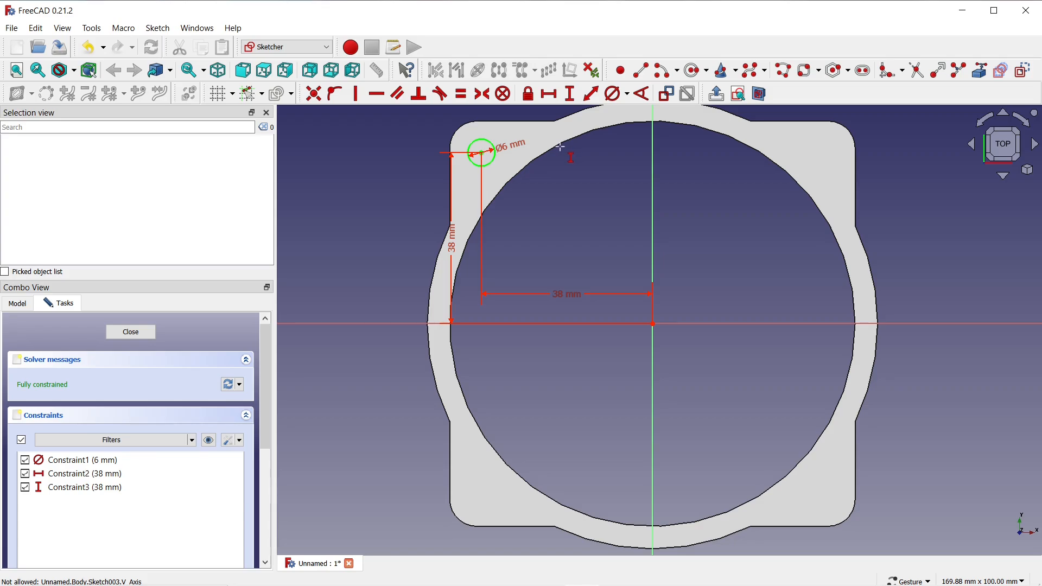
key(Escape)
Move the horizontal dimension above the part and the vertical dimension out beyond its left side.
drag(561, 292, 602, 119)
drag(454, 244, 392, 247)
scroll(520, 327, down, 2)
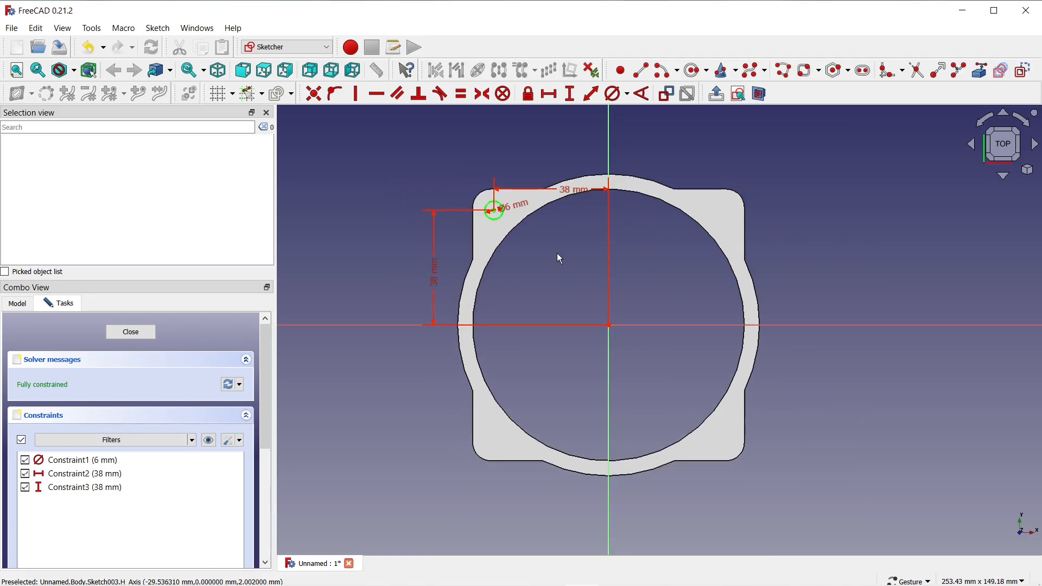
drag(565, 191, 565, 154)
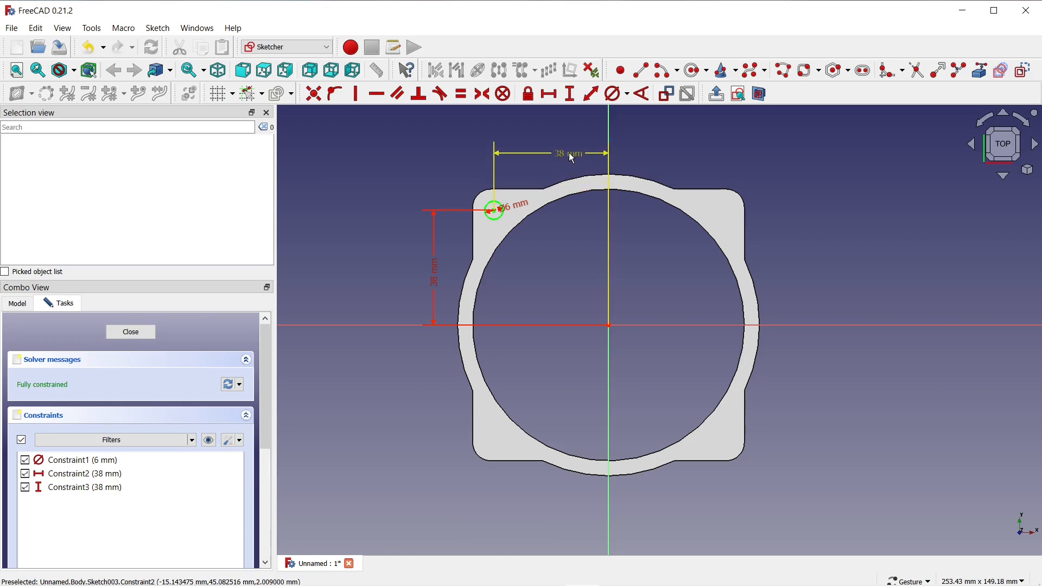
Finish the corner circle sketch and cut it as a pocket through all of the frame.
click(140, 331)
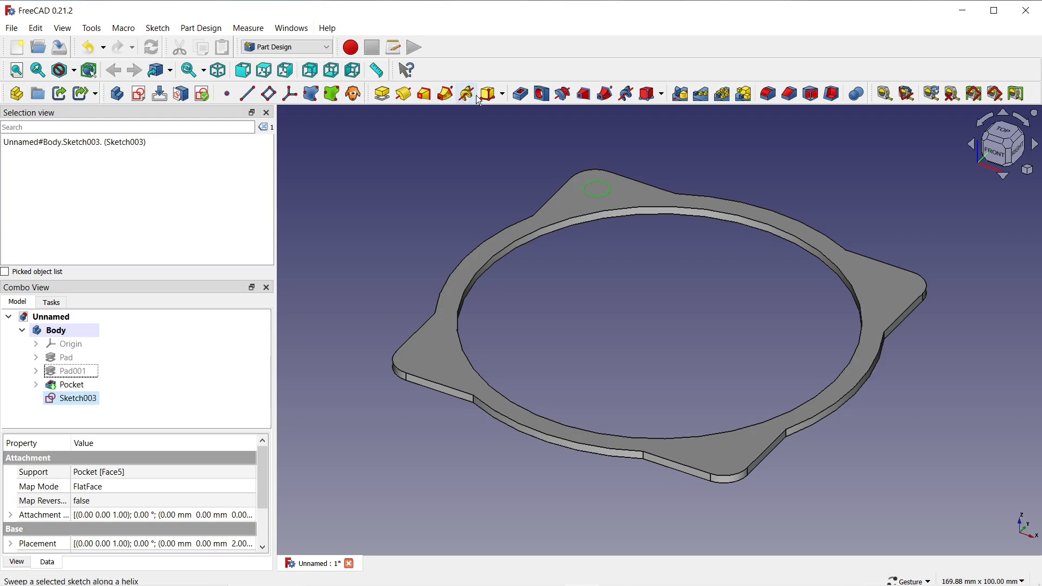
click(520, 94)
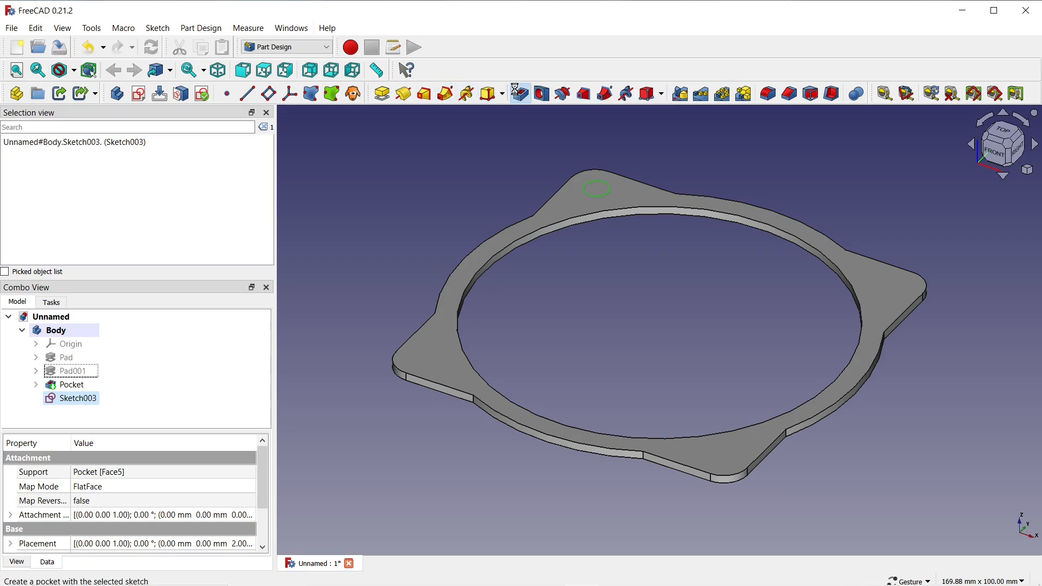
click(190, 384)
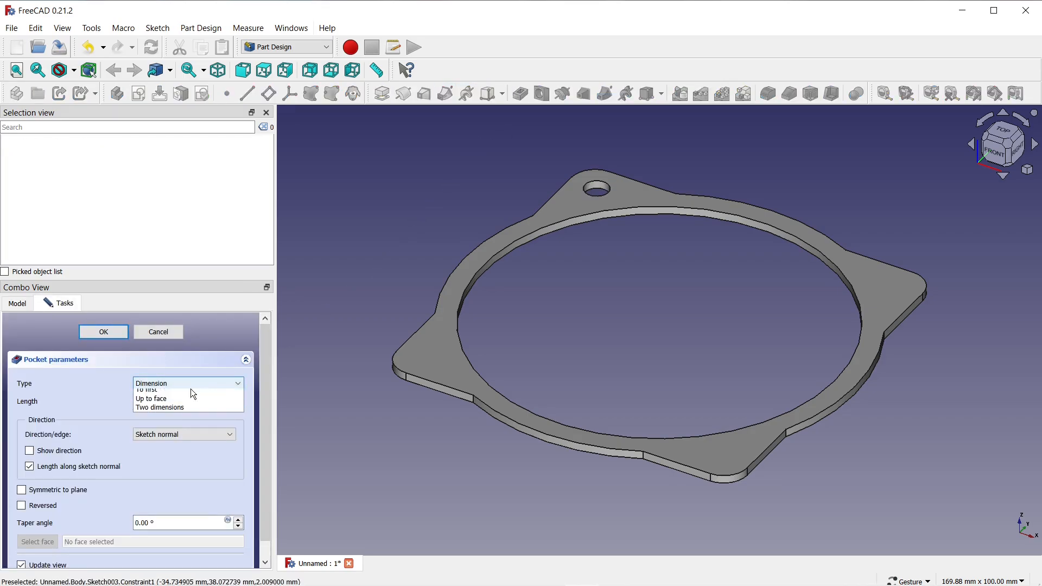
click(158, 402)
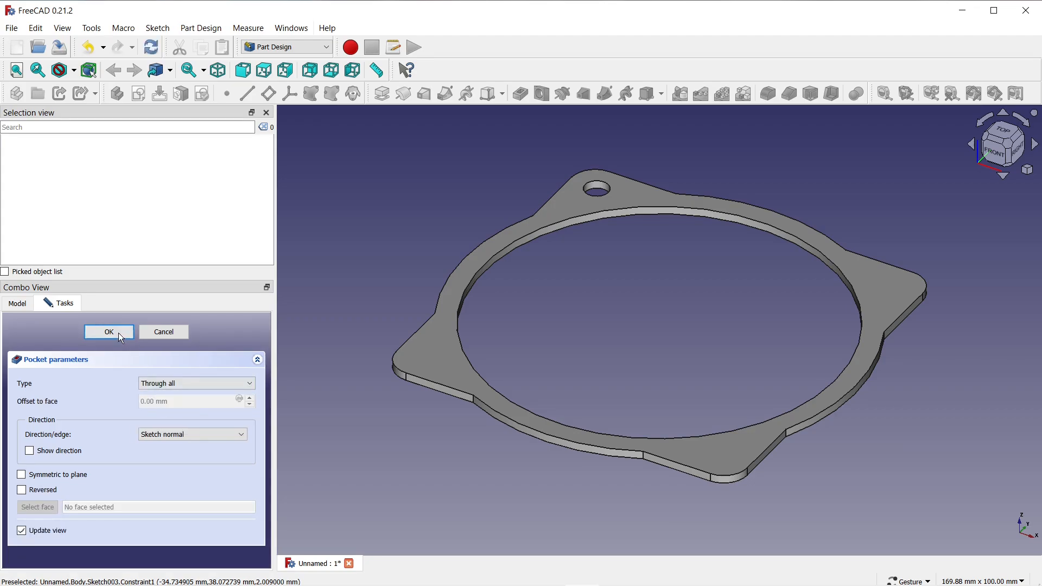
click(109, 333)
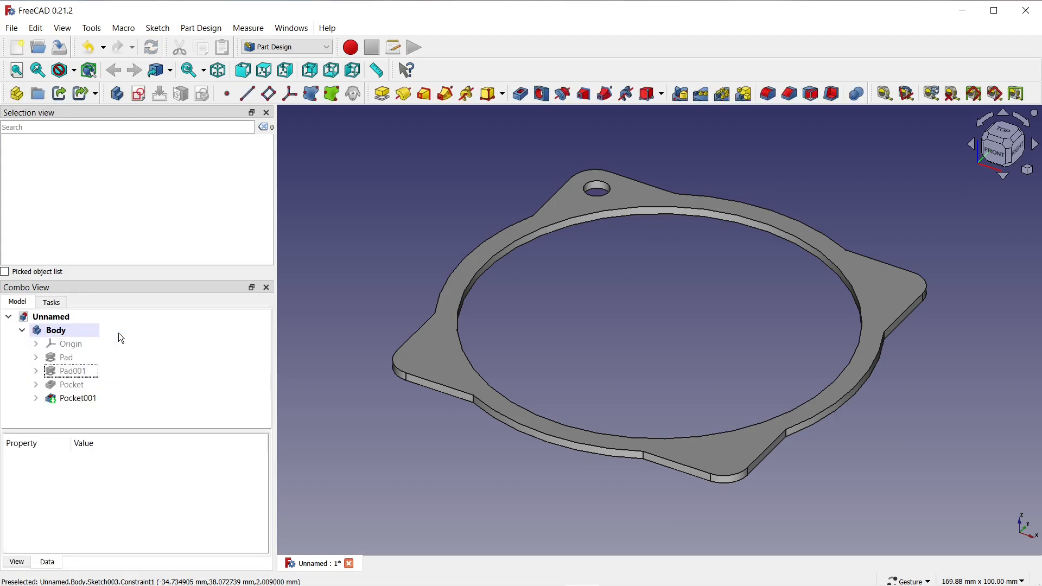
Create a polar pattern of the corner hole pocket around the base Z axis with 4 occurrences.
click(76, 399)
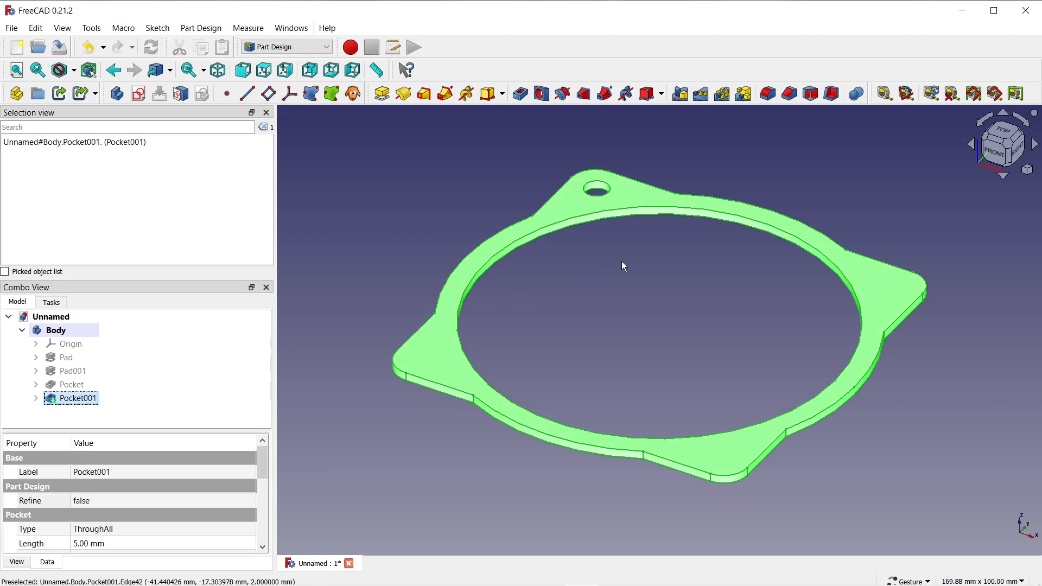
click(723, 95)
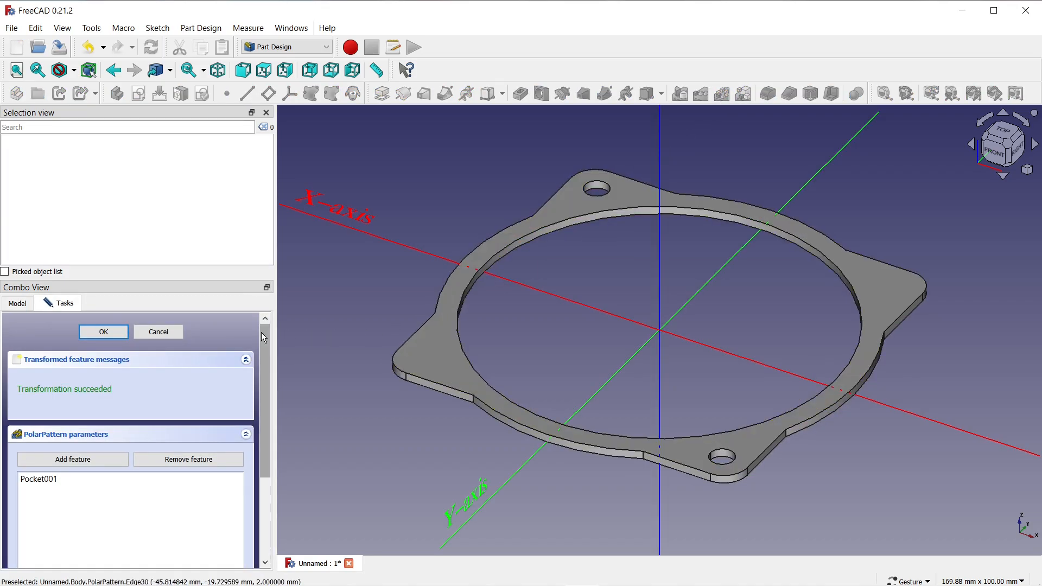
drag(261, 333, 261, 448)
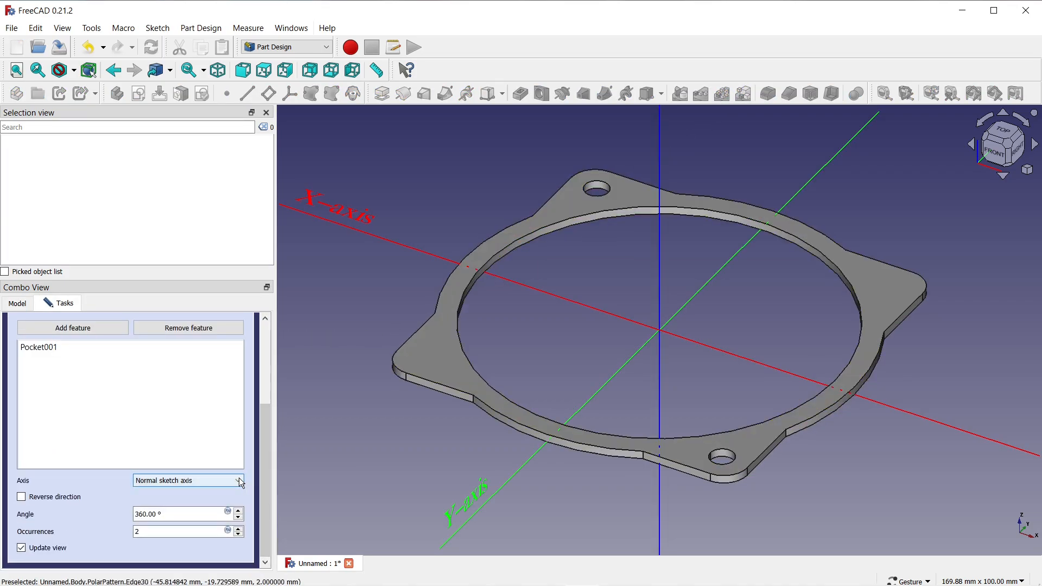
click(217, 481)
click(205, 546)
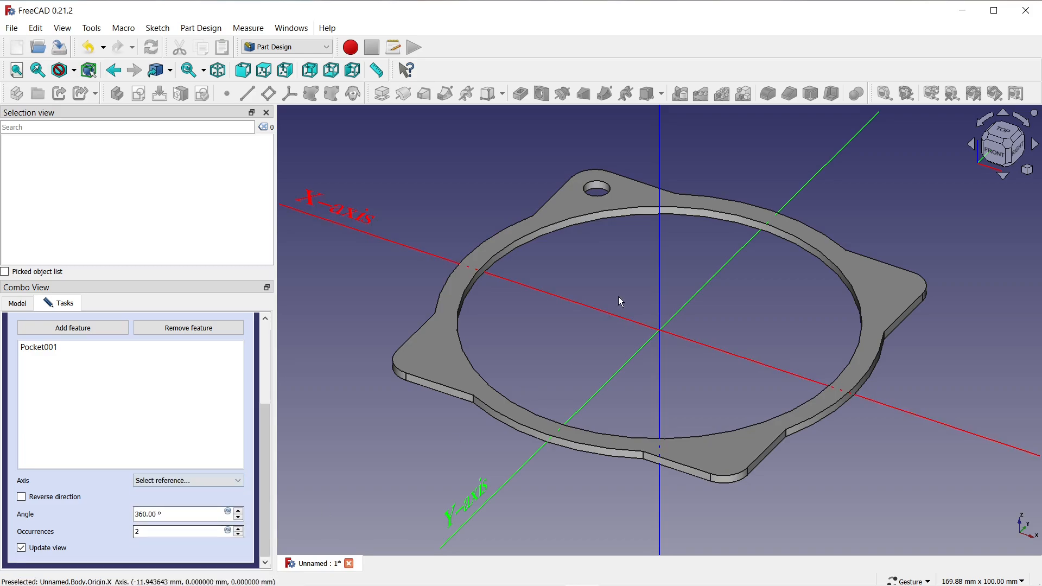
click(659, 241)
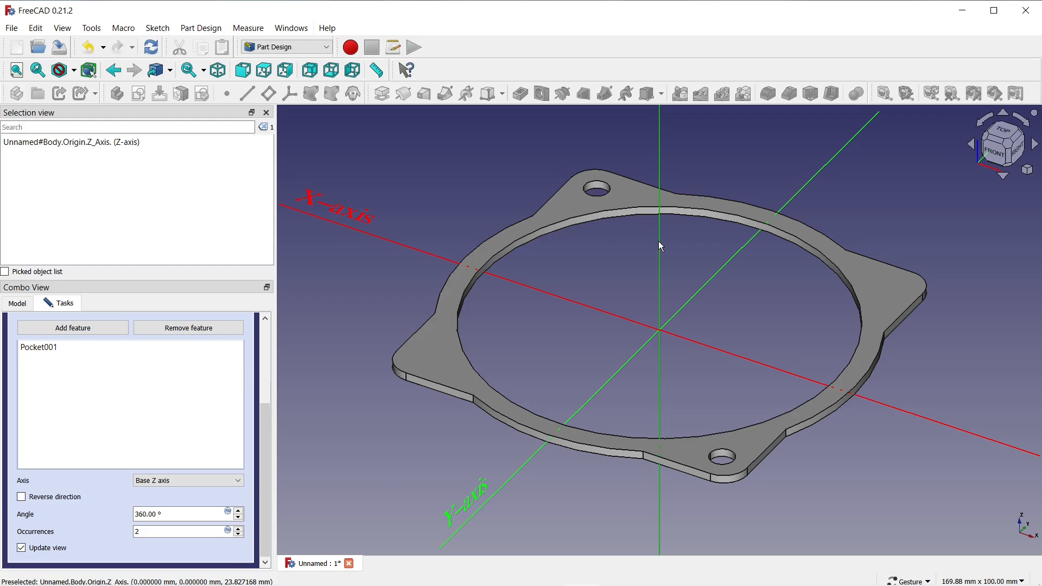
click(240, 529)
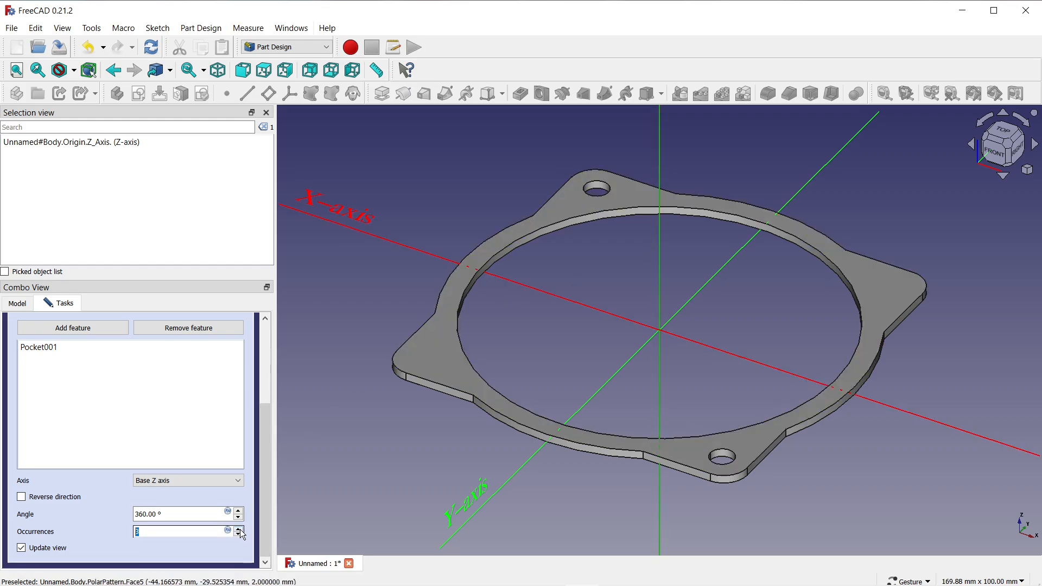
click(240, 529)
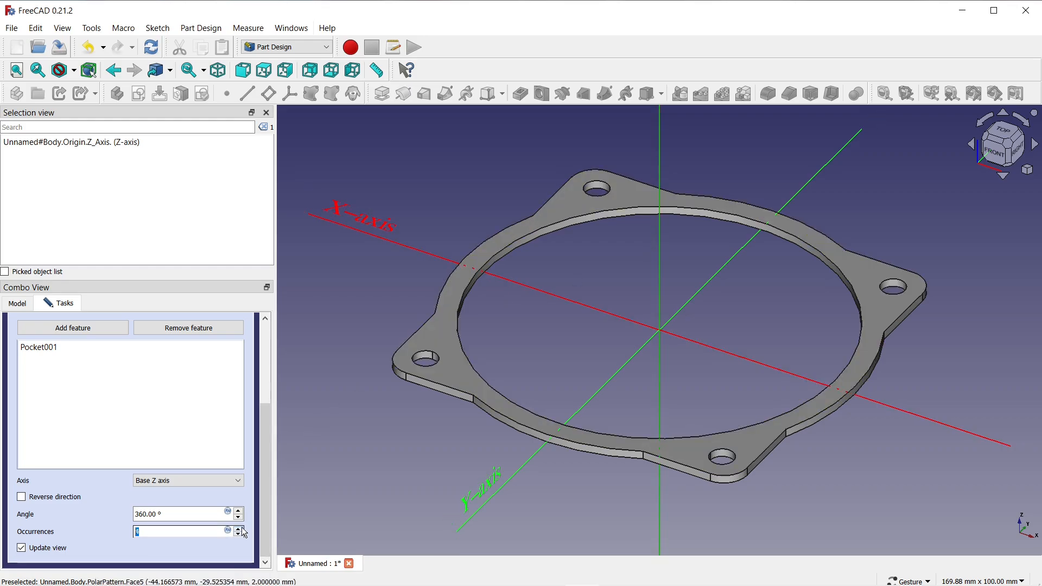
drag(267, 490, 268, 381)
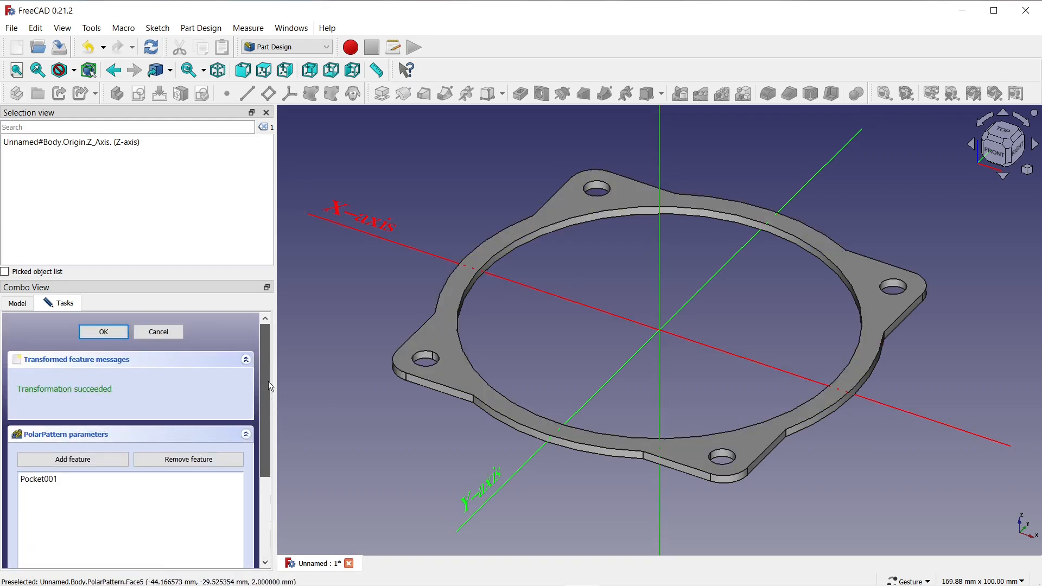
click(104, 332)
Set the whole body's appearance to the Shaded viewing mode with the Chrome material.
click(59, 330)
right_click(66, 331)
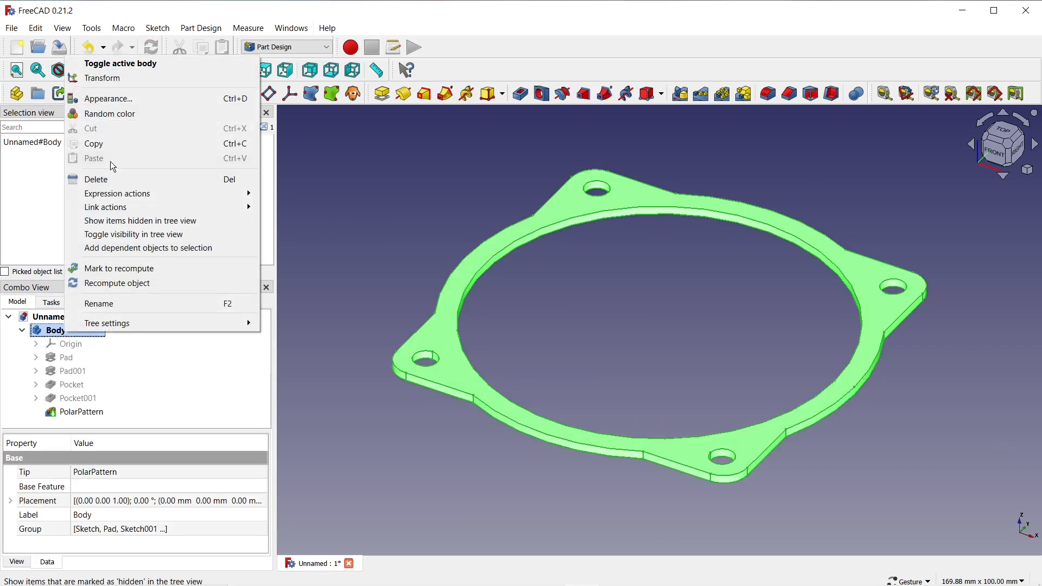
click(111, 101)
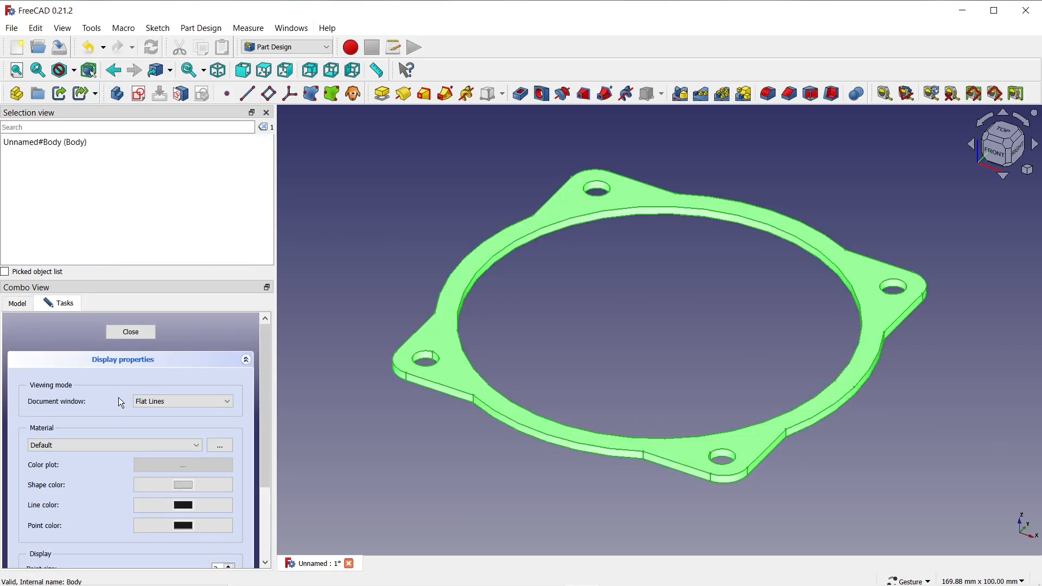
click(163, 402)
click(152, 411)
click(86, 448)
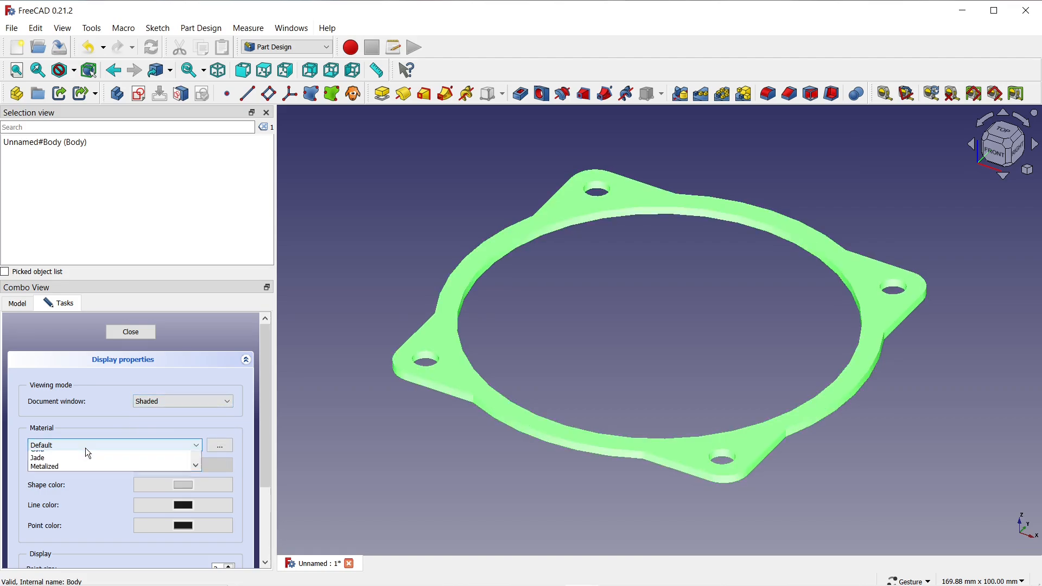
click(65, 499)
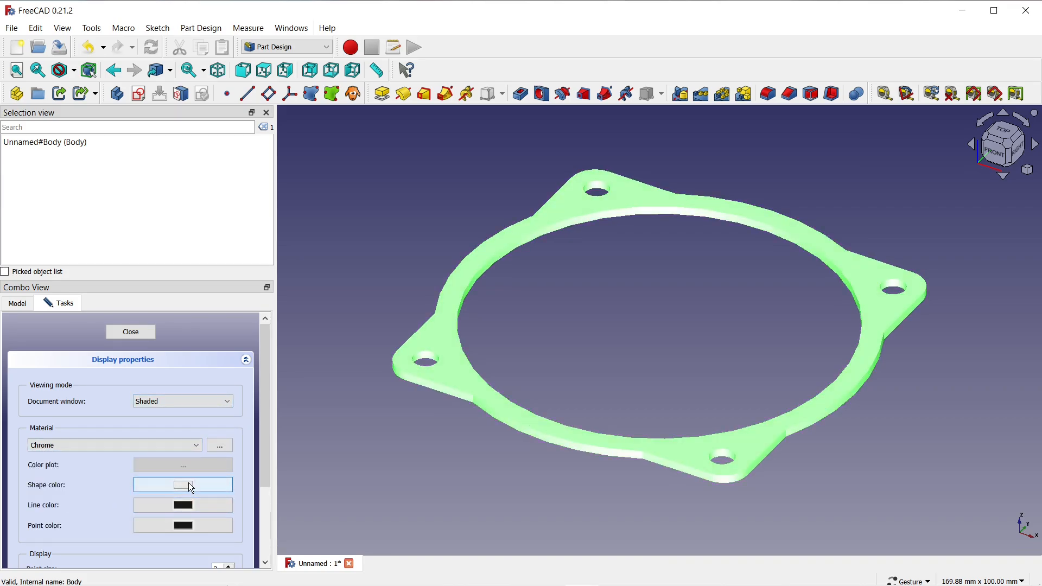
Change the body's shape color to the basic yellow-green, then close the display properties and deselect the body.
click(187, 483)
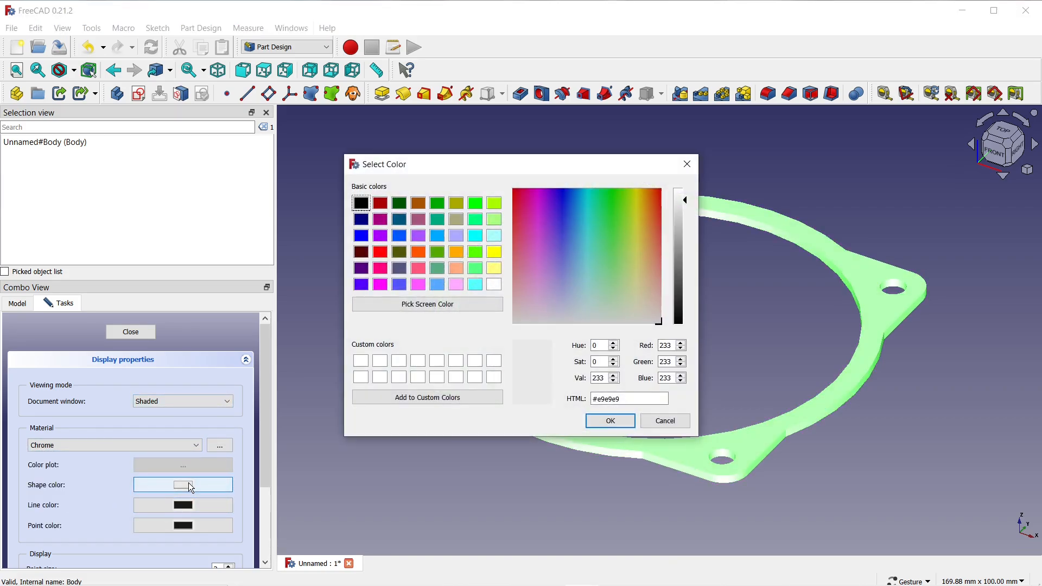
click(495, 204)
click(611, 422)
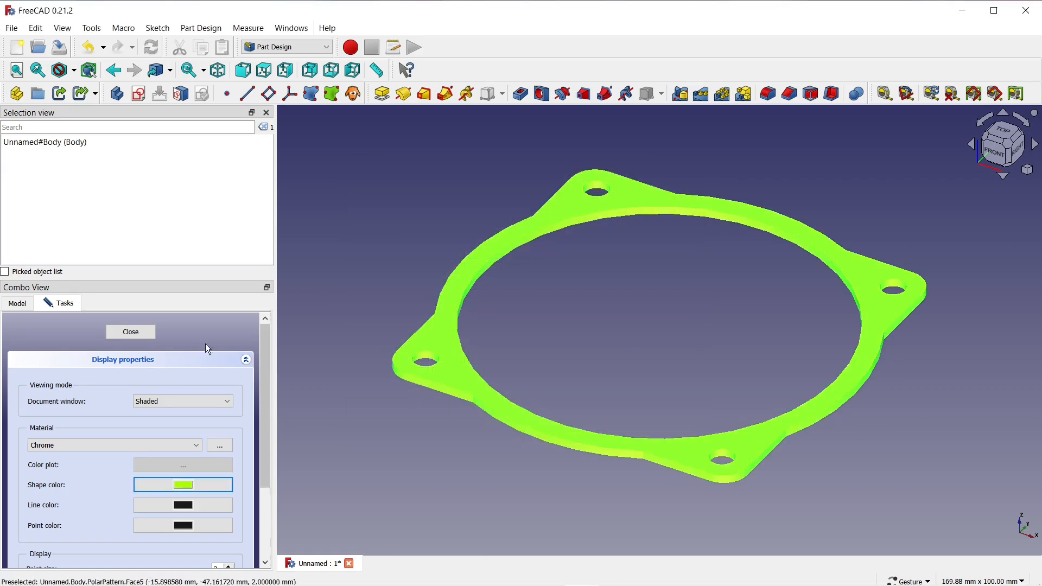
click(116, 332)
click(412, 430)
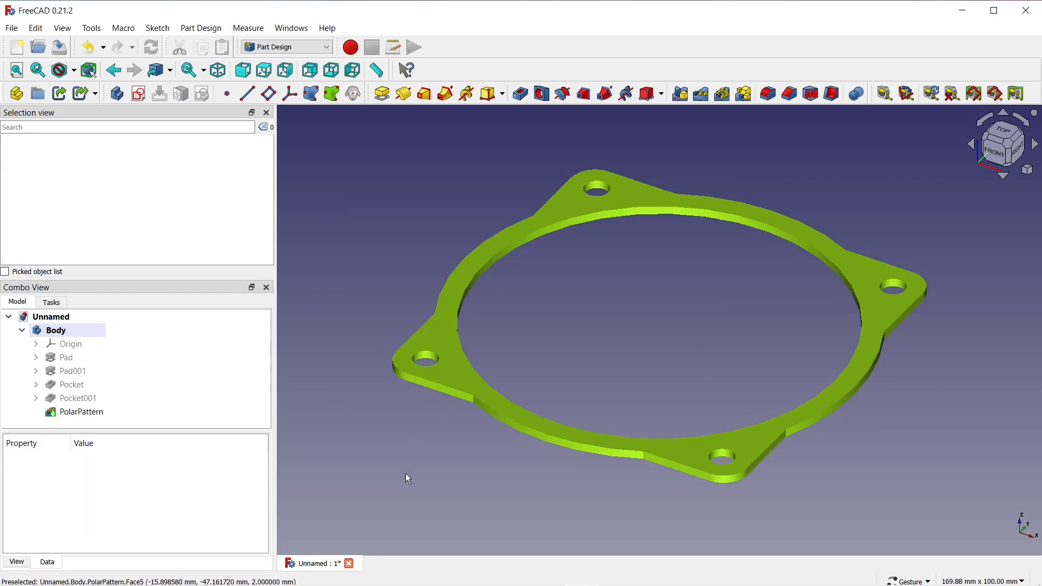
drag(408, 478, 529, 440)
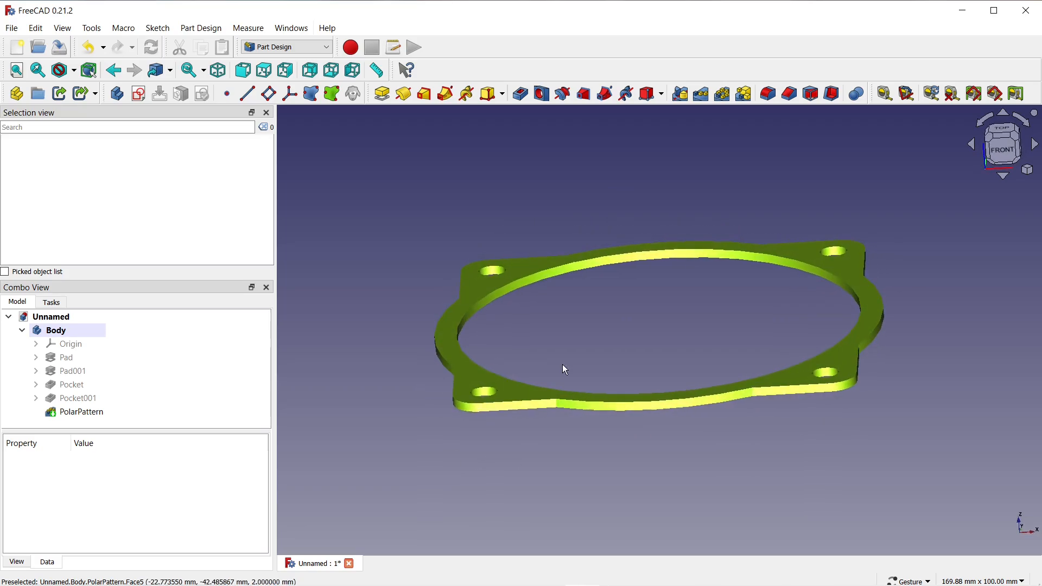
drag(566, 369, 691, 370)
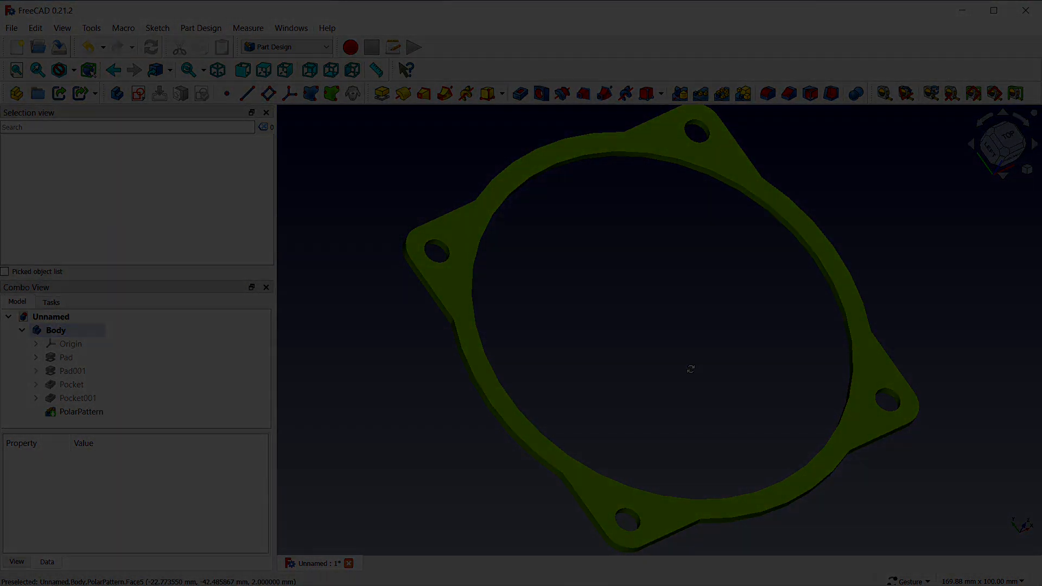